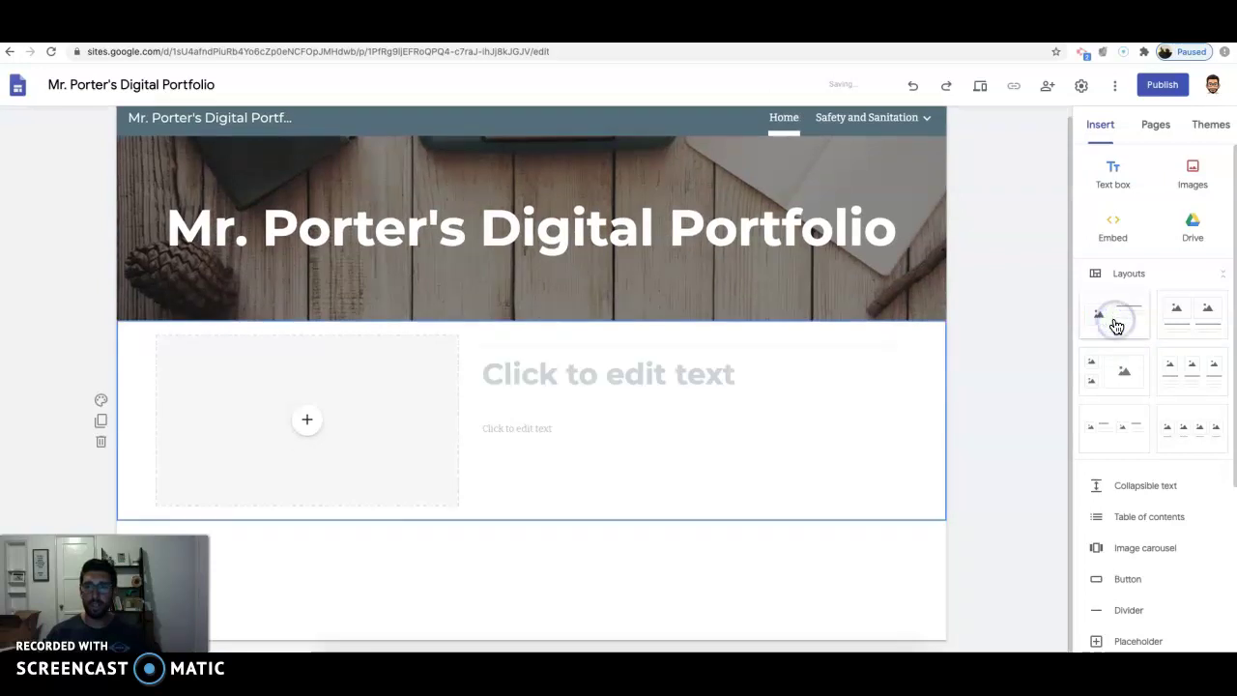
Step: Enter "About Me" as the title of the new image-and-text section on the Home page
click(559, 372)
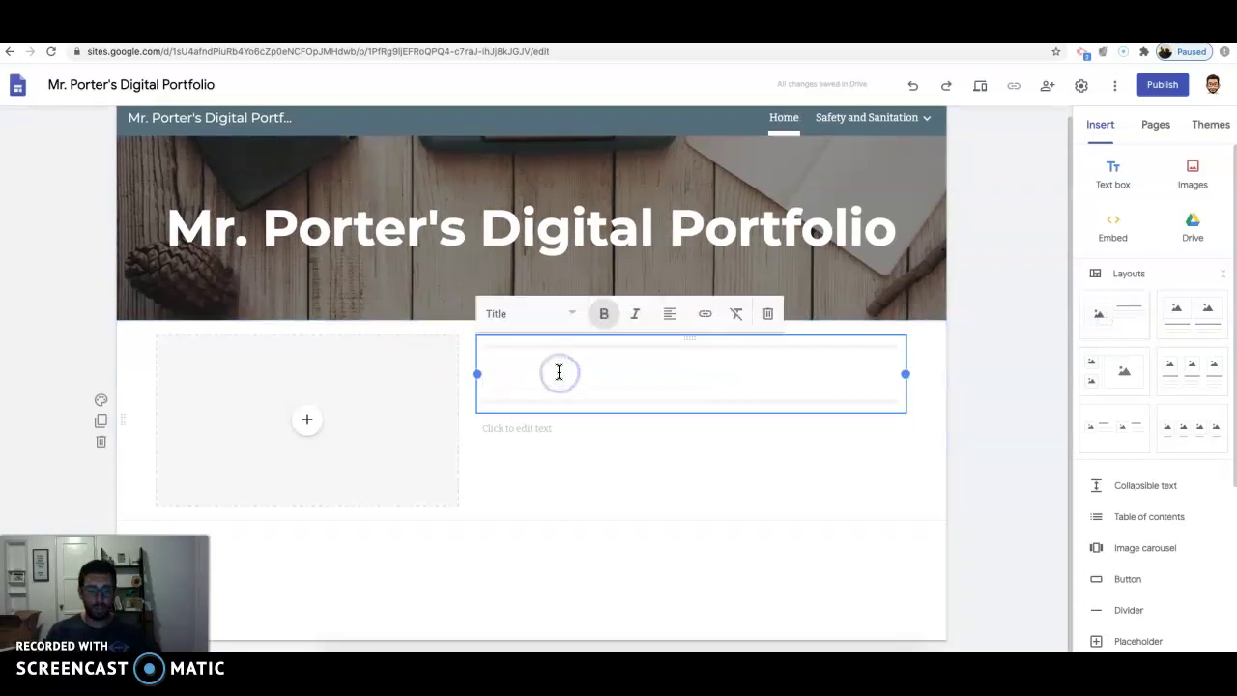
text(About Me)
click(550, 478)
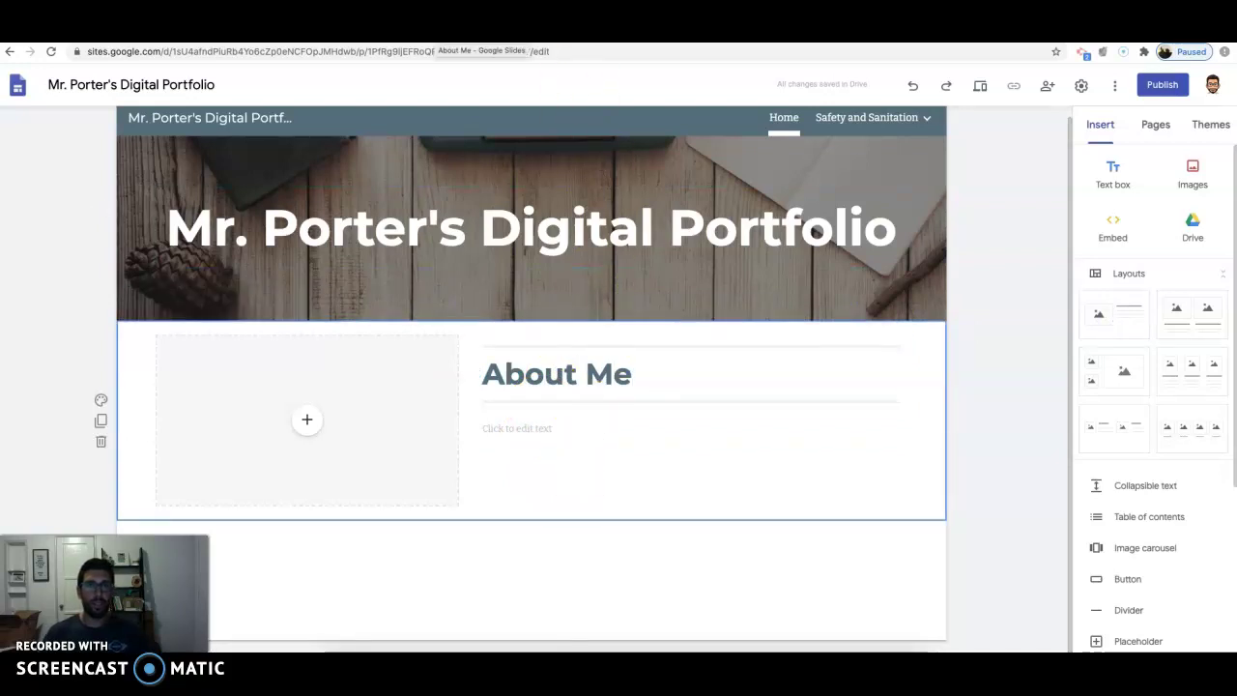
Step: Go to Google Drive in a new browser tab and open the About Me presentation in Google Slides
key(ctrl+t)
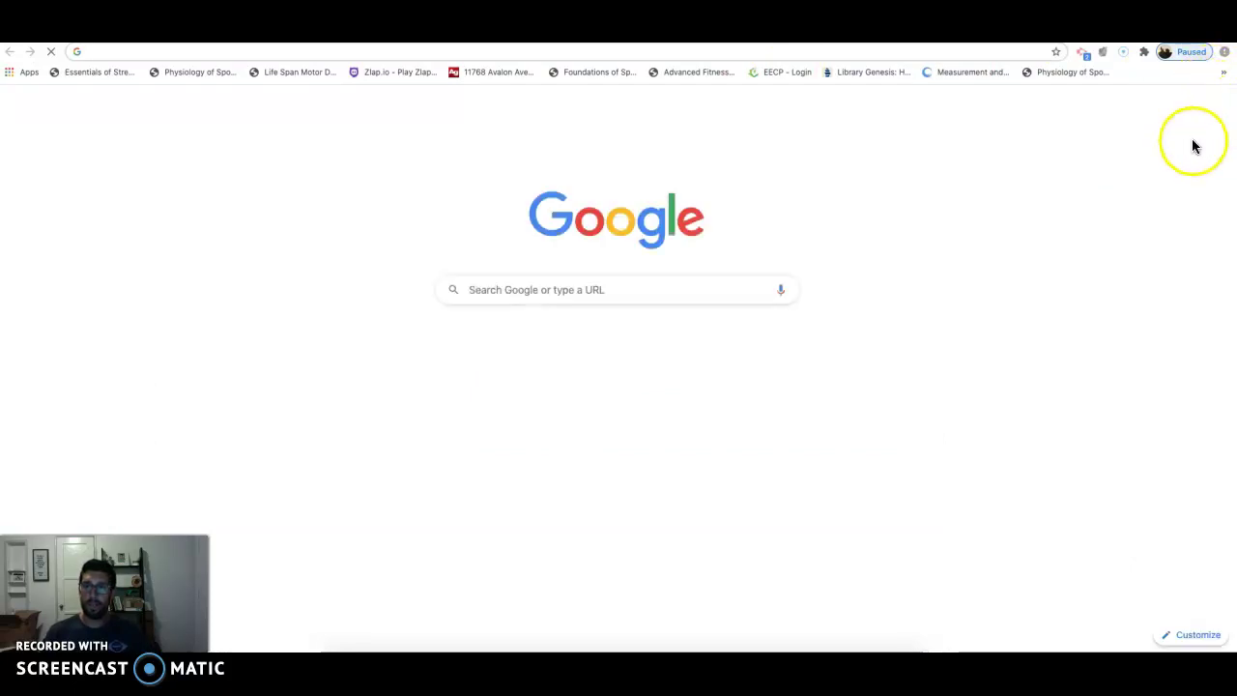
click(1187, 104)
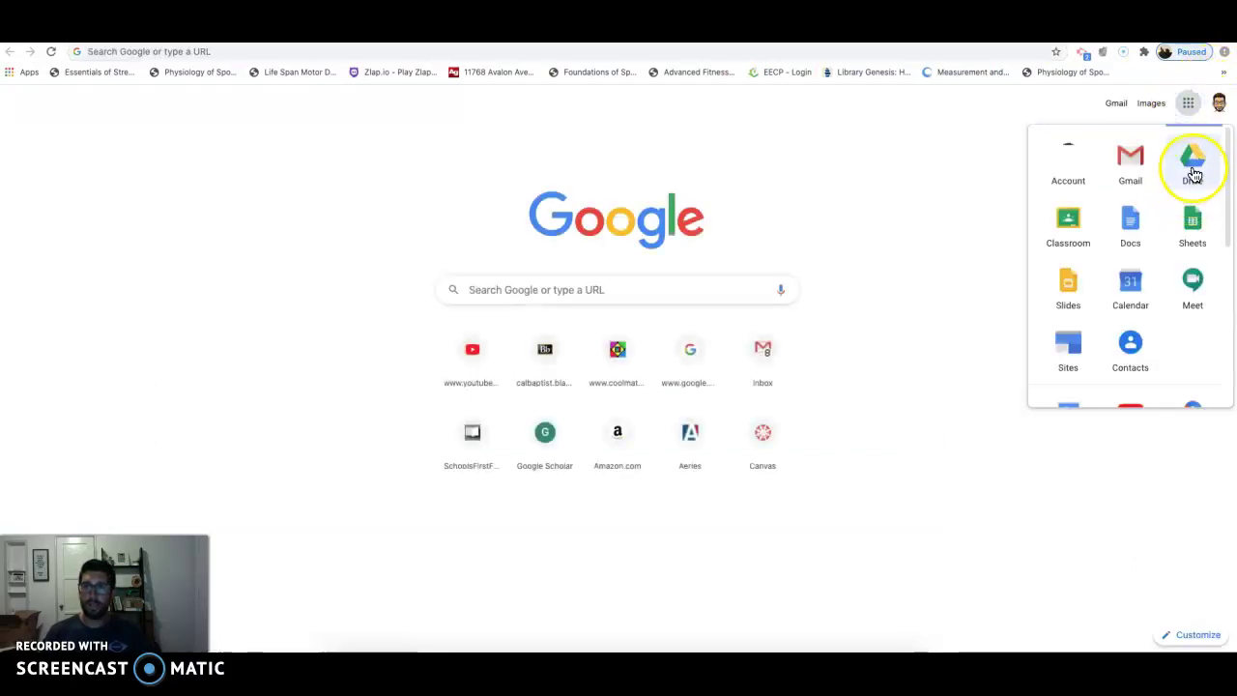
click(1191, 176)
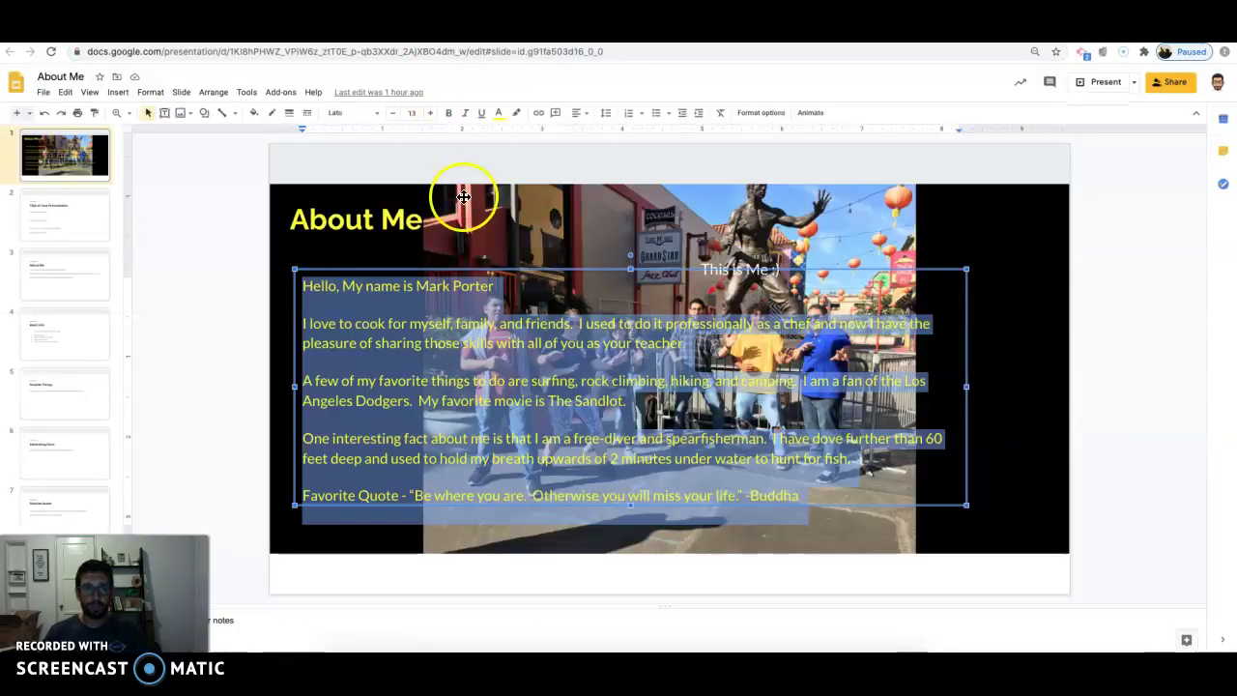
Step: Copy all of the introduction text in the body text box of the About Me slide
click(547, 289)
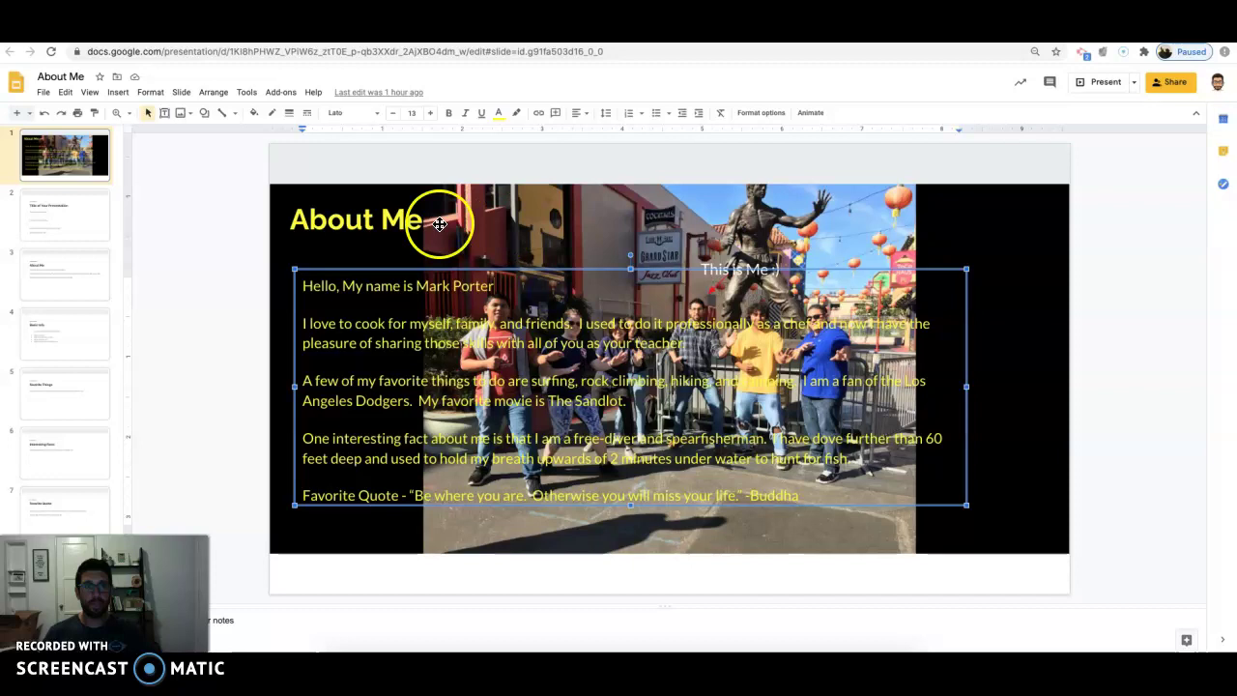
triple_click(577, 384)
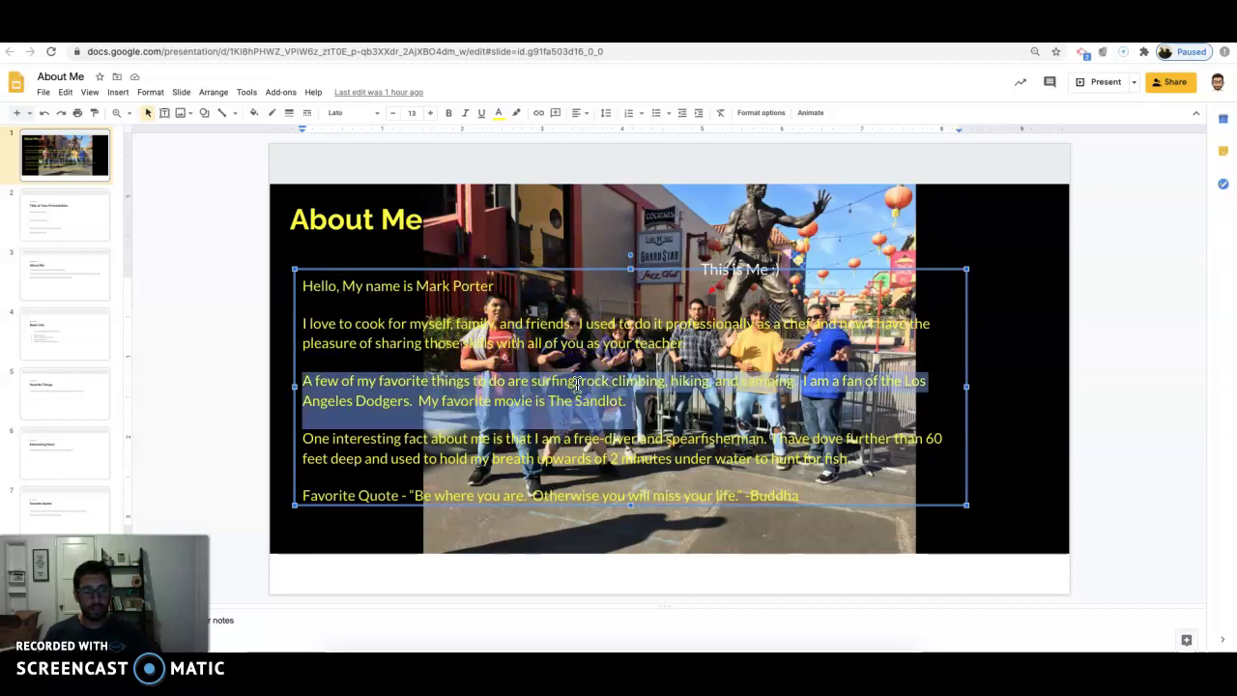
key(ctrl+a)
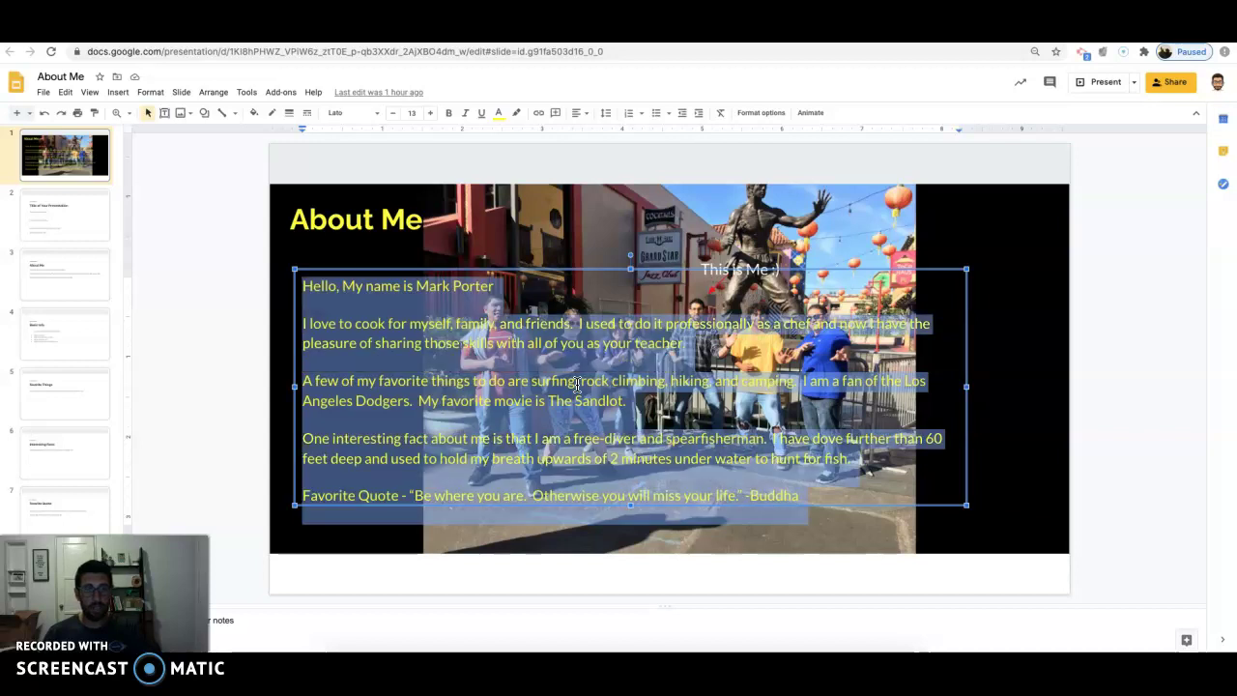
right_click(458, 362)
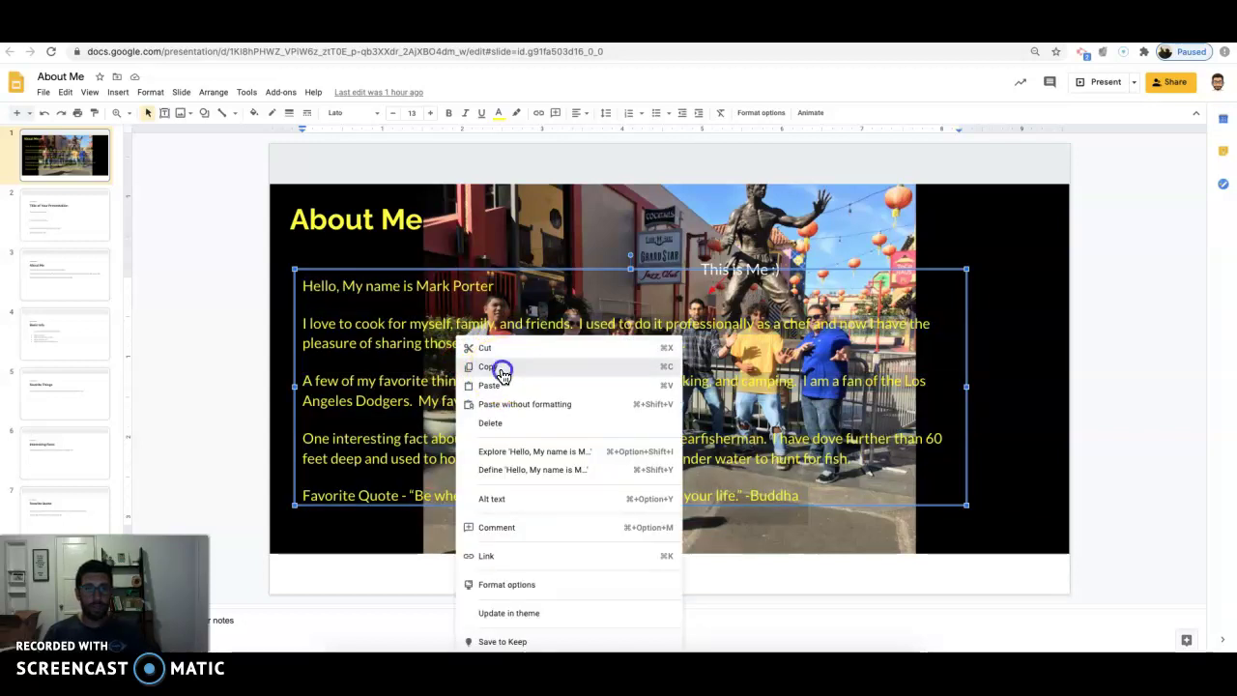
click(497, 369)
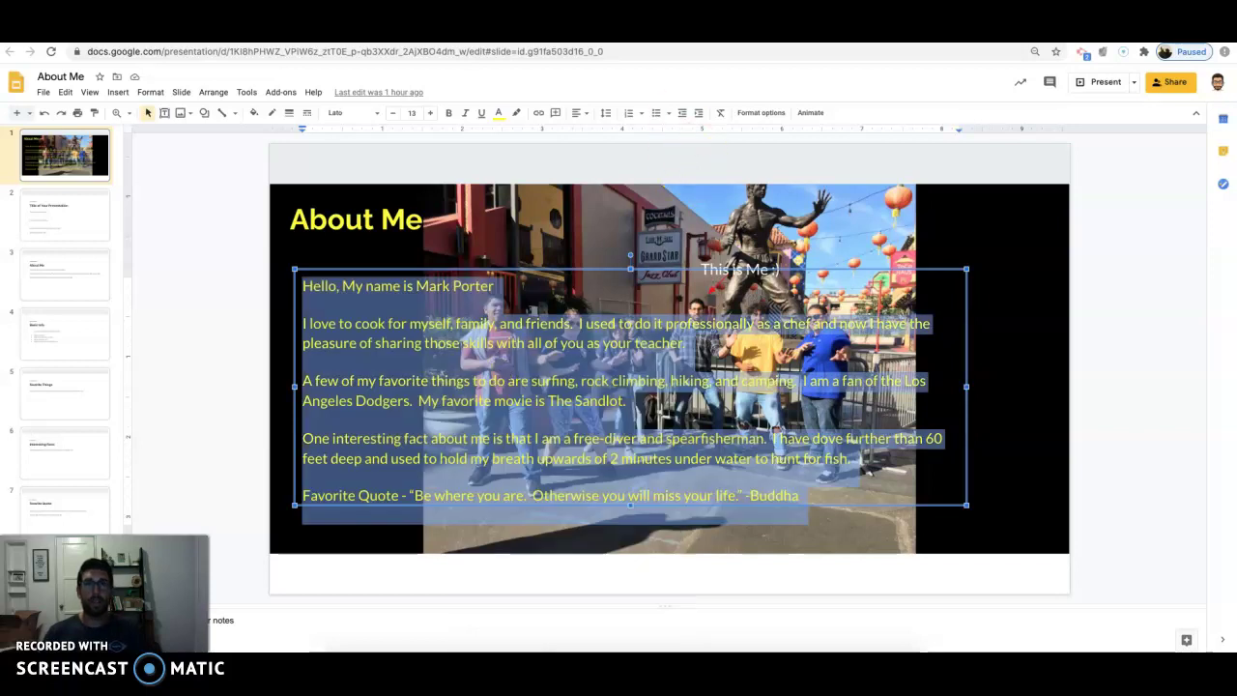
Step: Return to the Google Sites tab, paste the copied introduction below the About Me title and remove the trailing blank lines
key(ctrl+Tab)
click(558, 426)
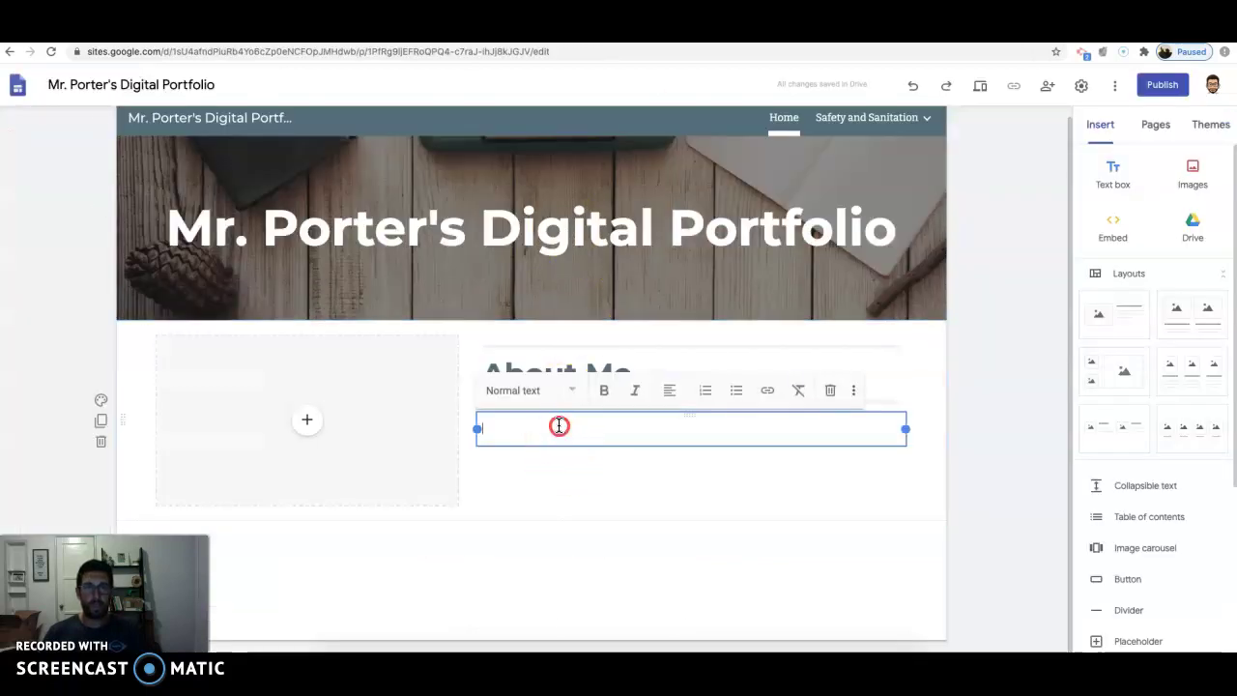
right_click(558, 426)
click(608, 510)
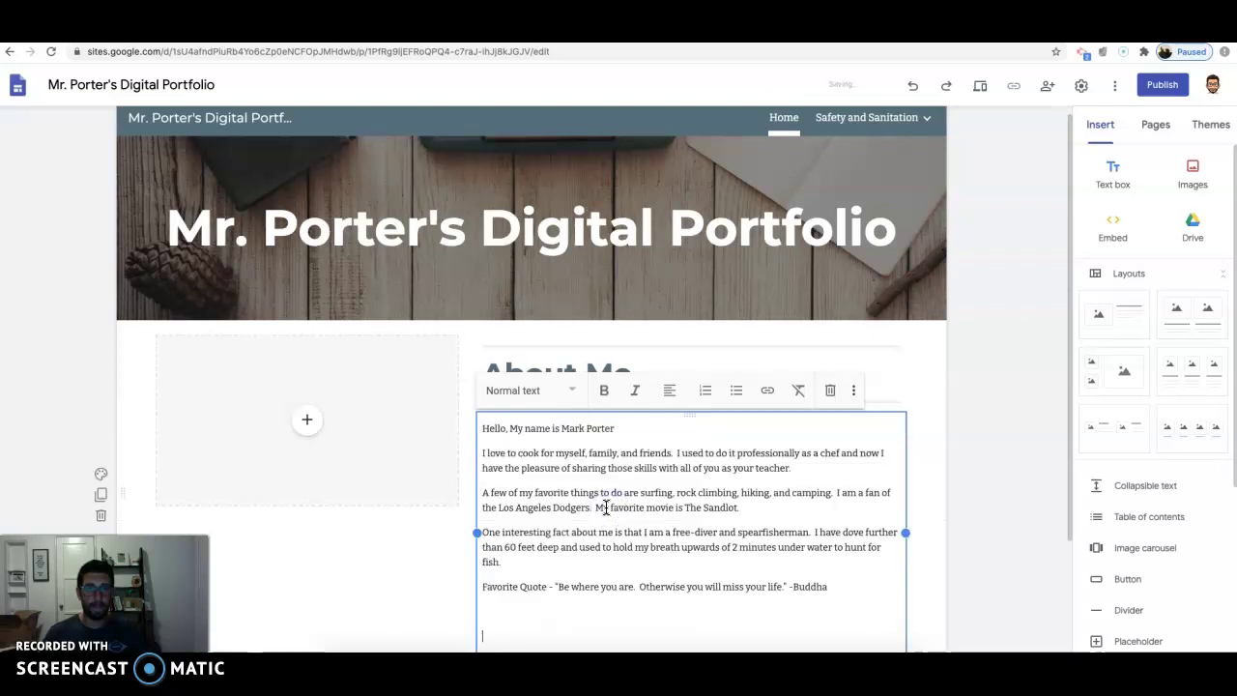
click(728, 609)
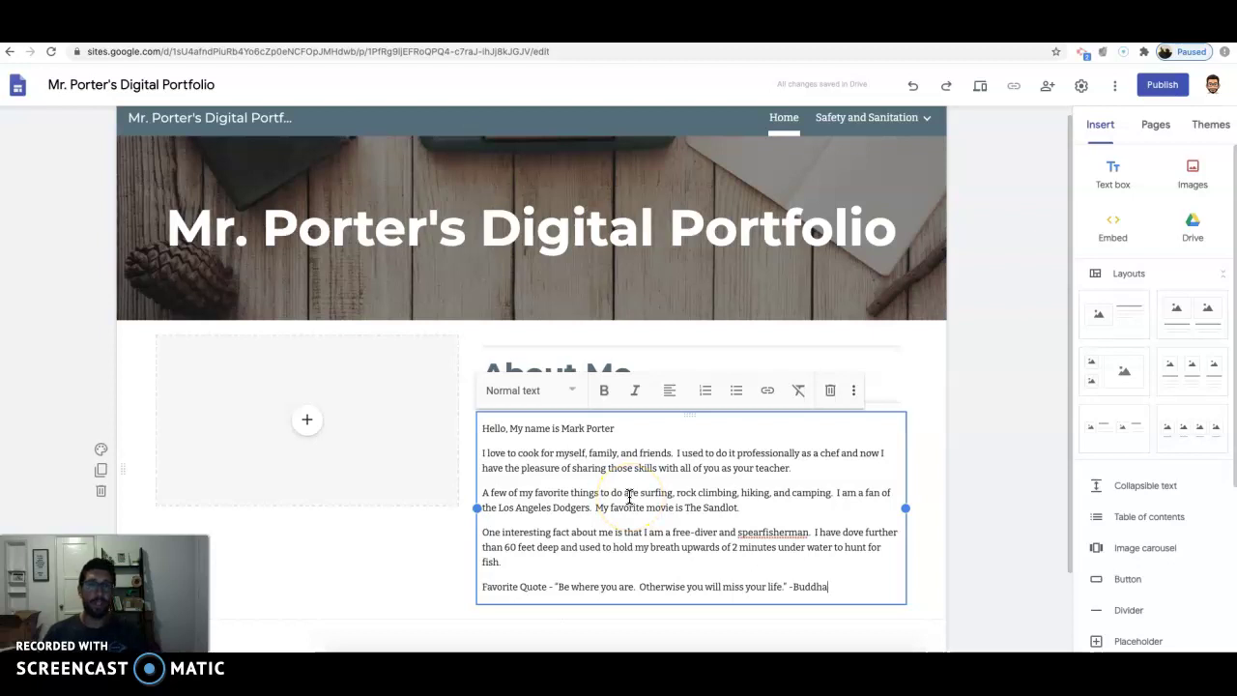
Step: Fill the image placeholder beside the About Me text with IMG_0079.PNG from the Drive folder 2020/2021Culinary Arts > Personal Photos
click(308, 421)
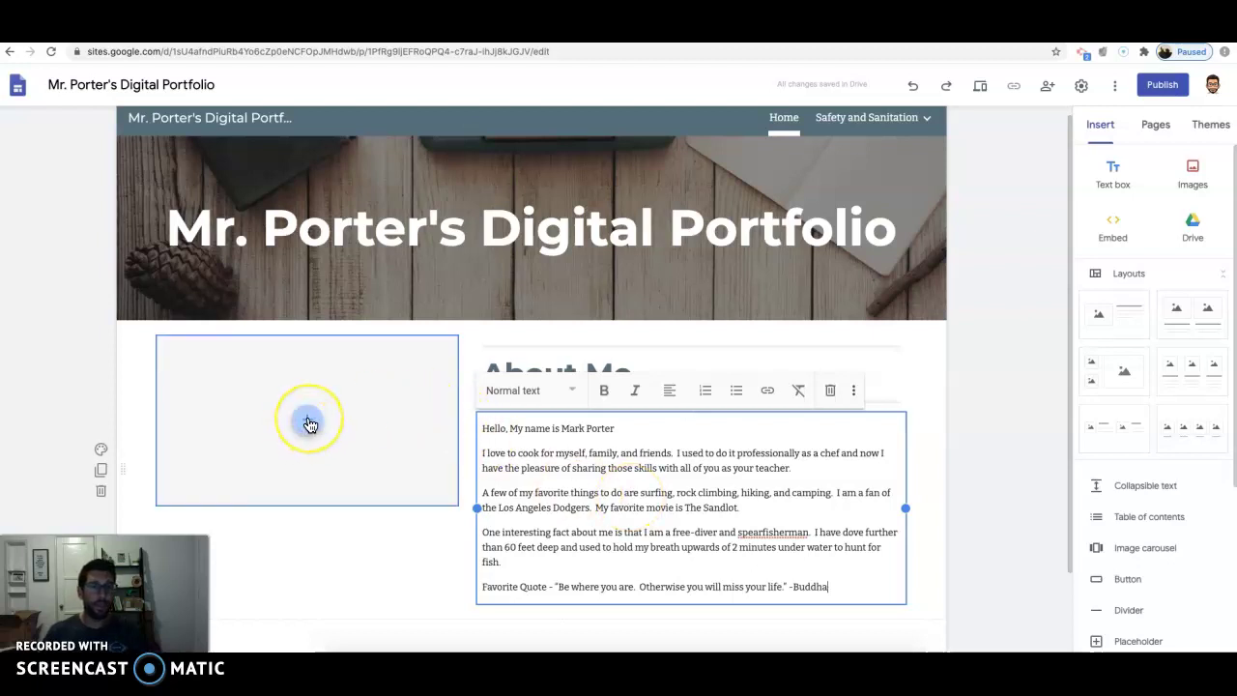
click(310, 423)
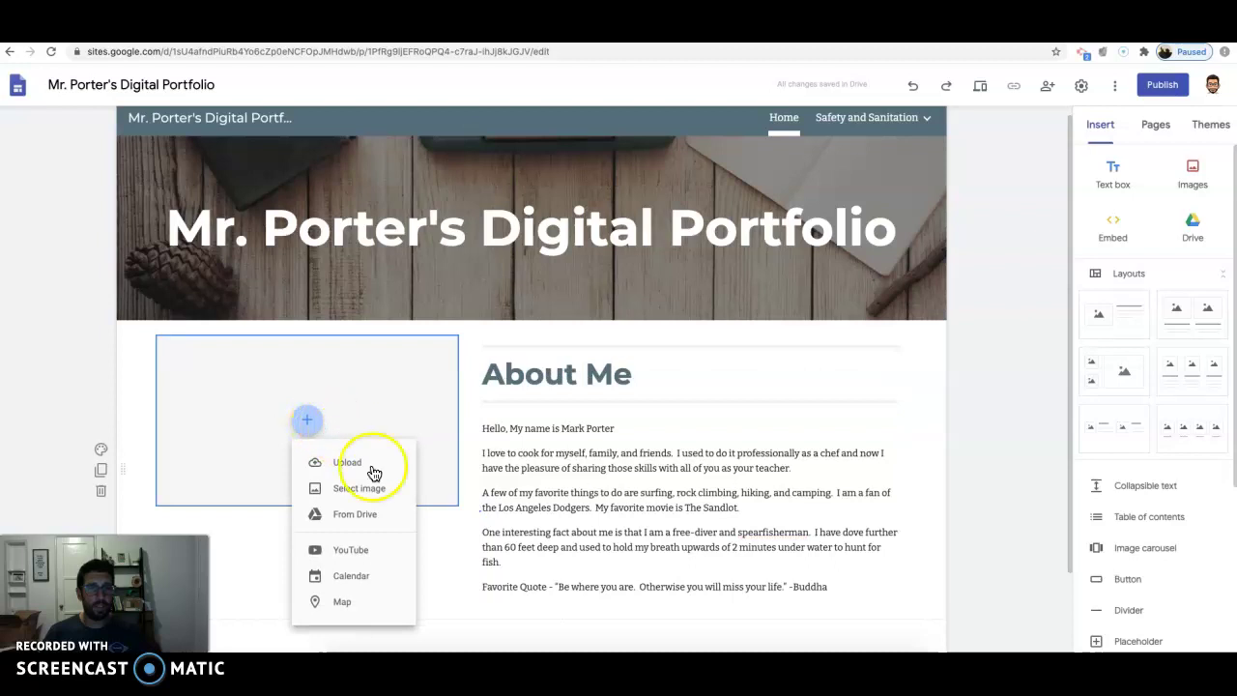
click(366, 520)
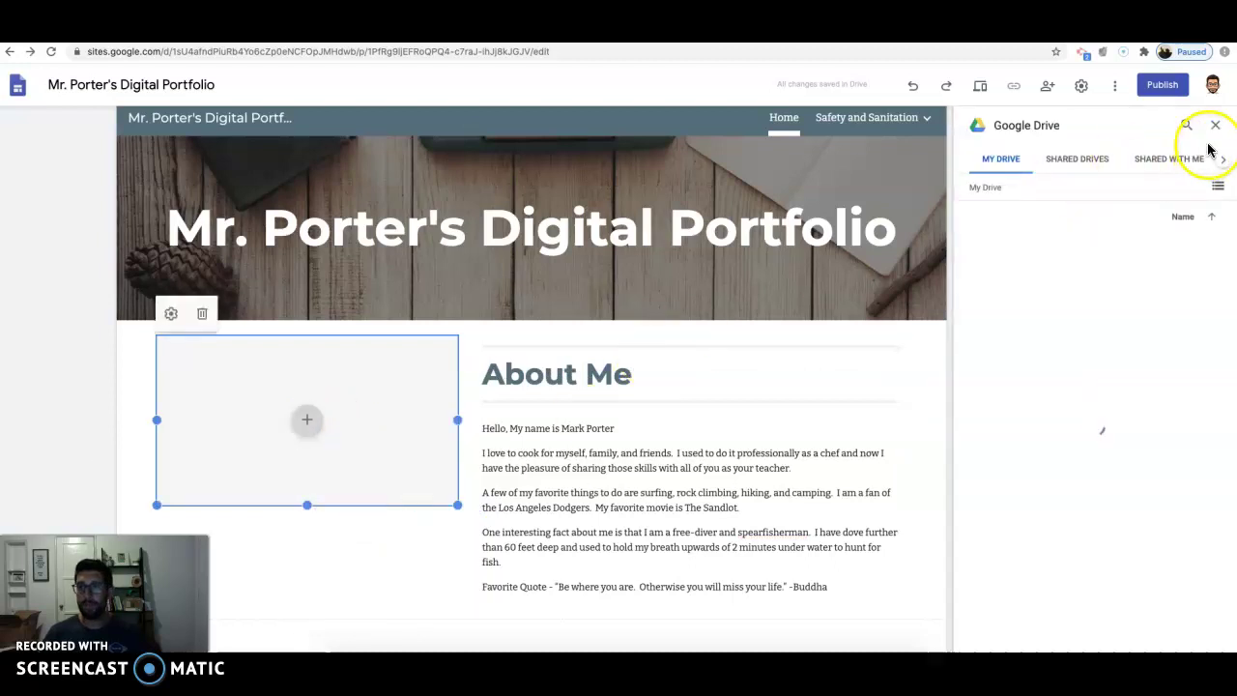
double_click(1160, 249)
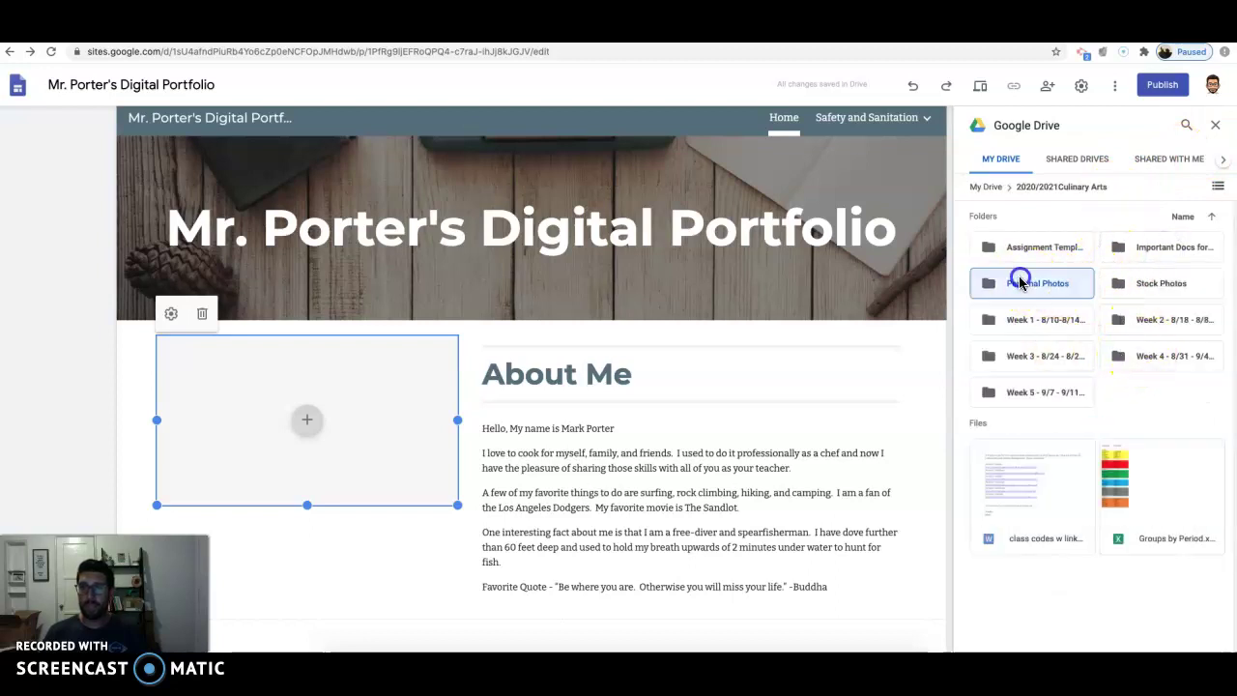
double_click(1020, 280)
scroll(1068, 332, down, 5)
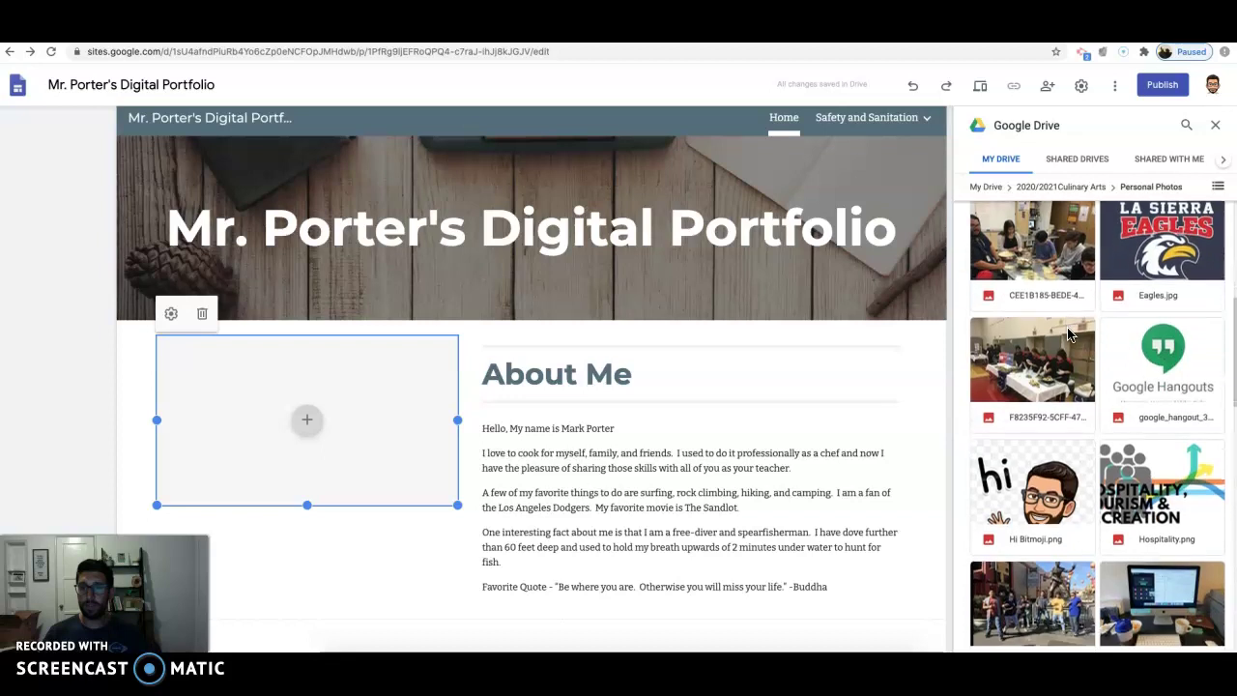
scroll(1068, 334, down, 1)
click(1044, 283)
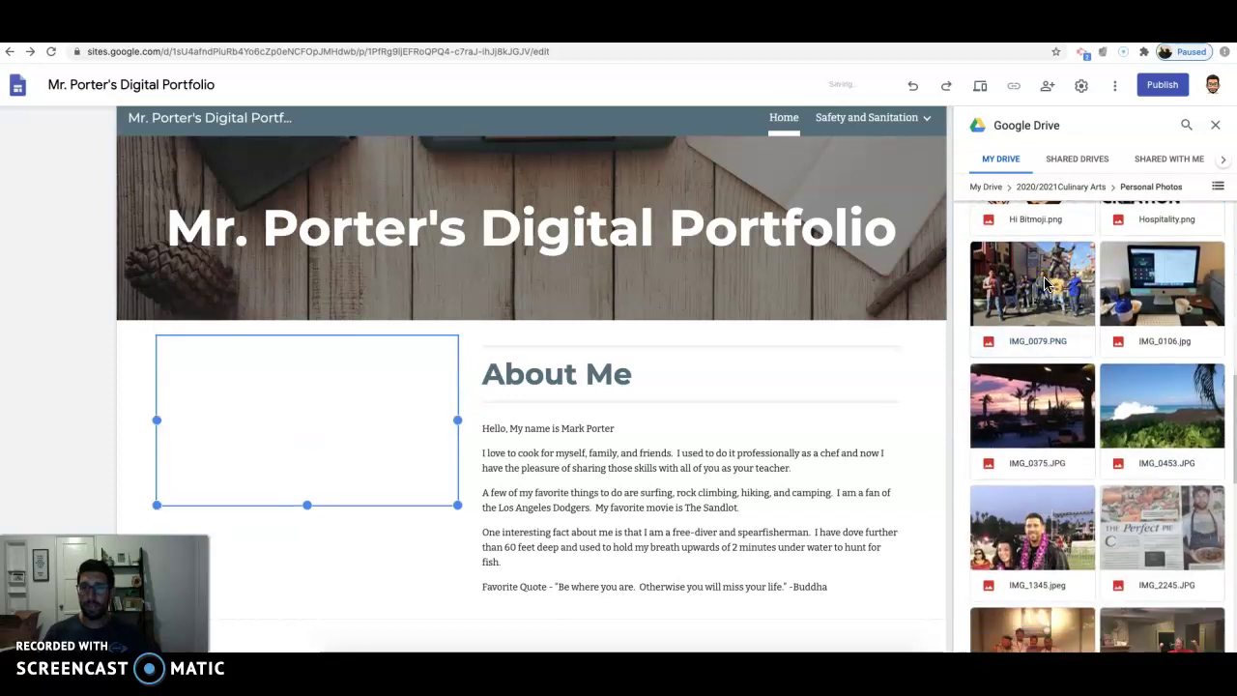
click(1215, 125)
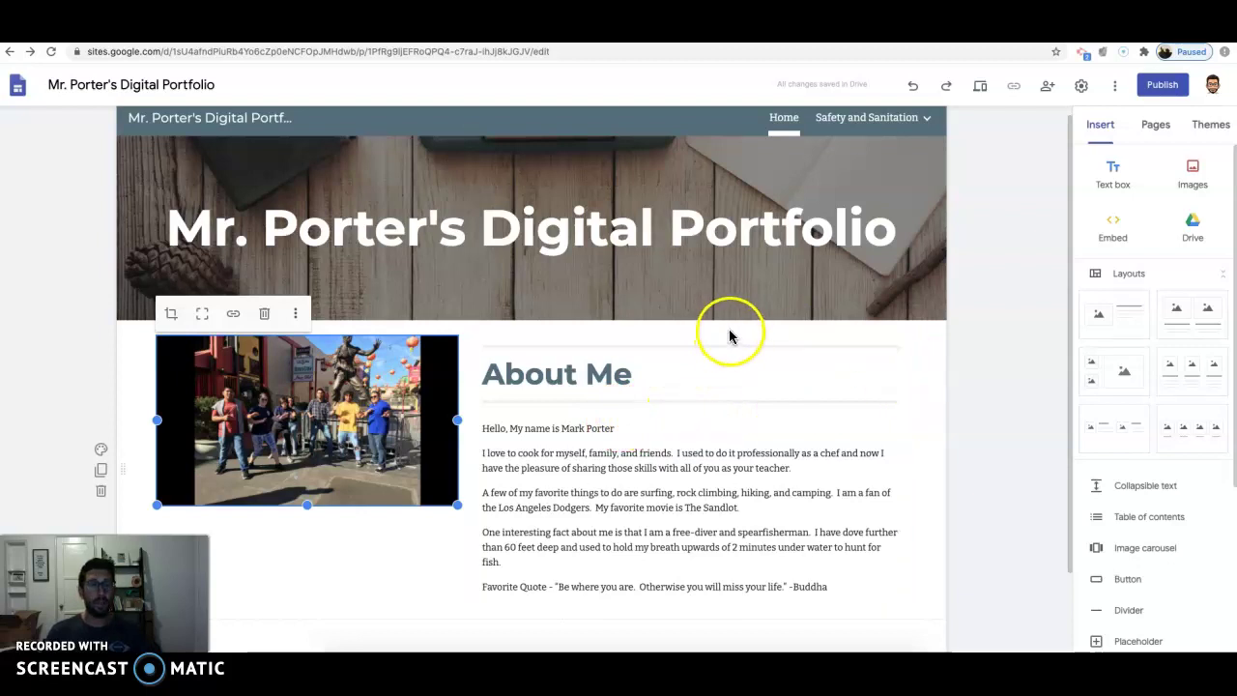
Step: Add a text box reading "Insert 1 paragraph summary here:" to the Safety and Sanitation page
click(888, 127)
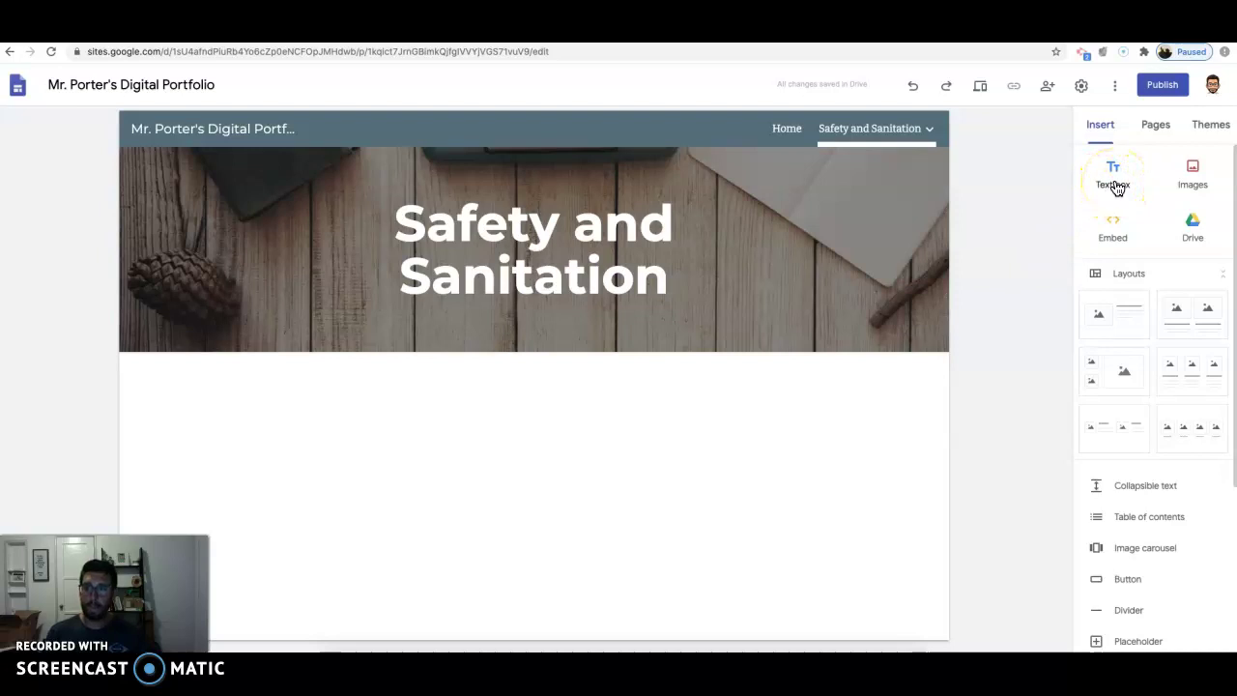
click(1114, 183)
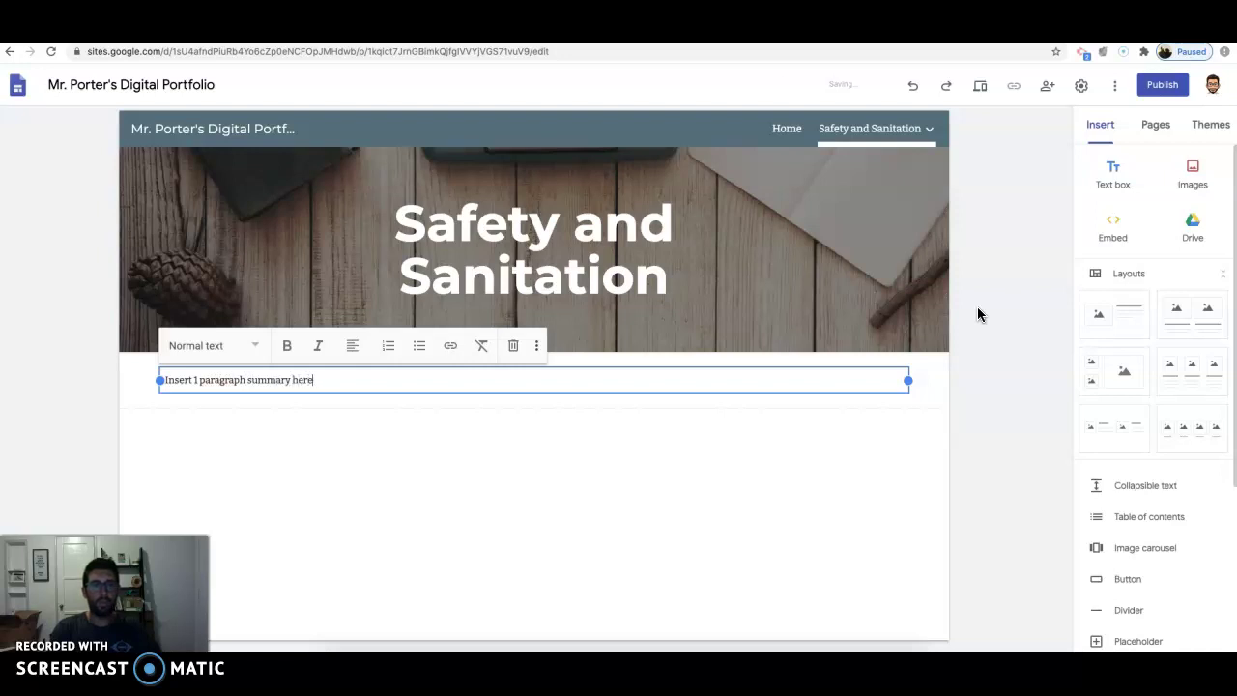
click(933, 512)
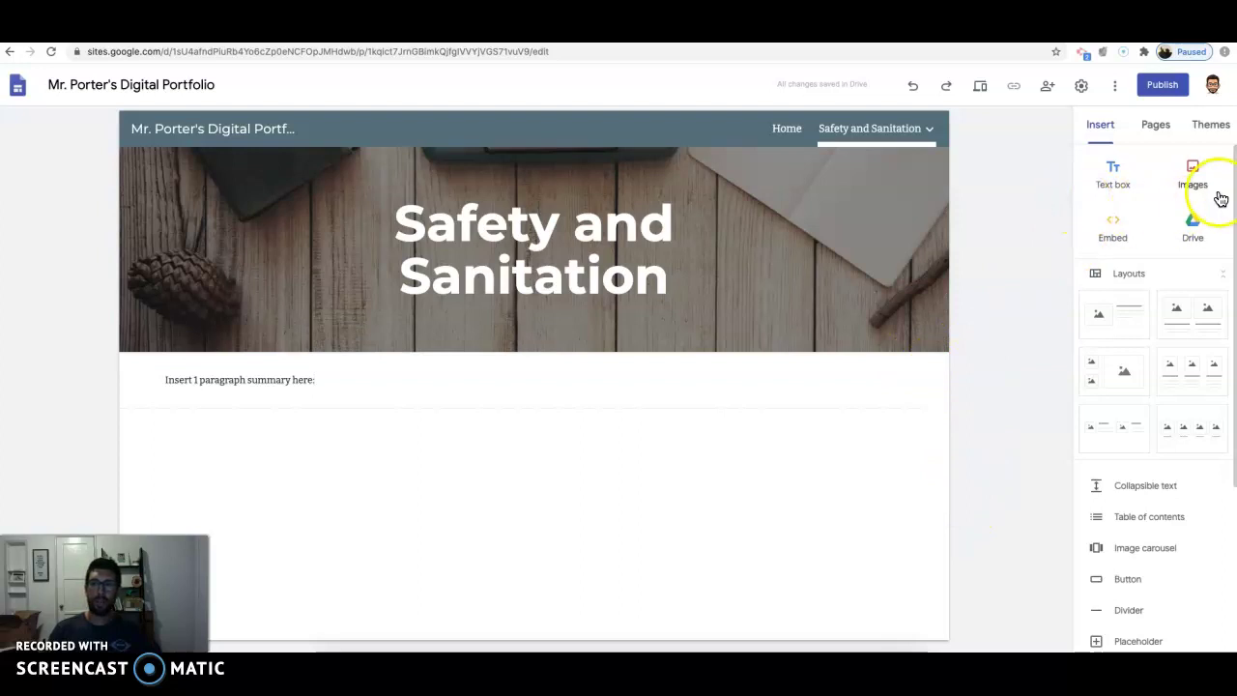
Step: Search Google Images for "food safety" and insert the yellow Stop Foodborne Illness picture below the summary text
click(1196, 174)
click(1172, 247)
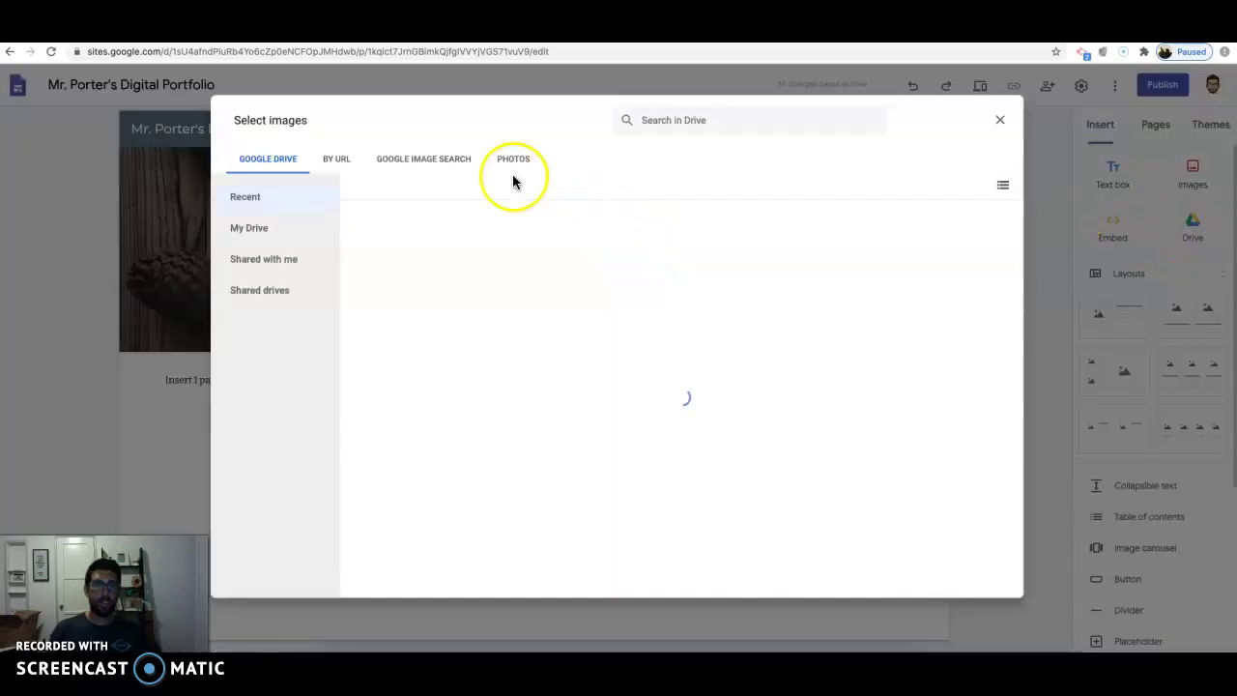
click(422, 159)
click(464, 124)
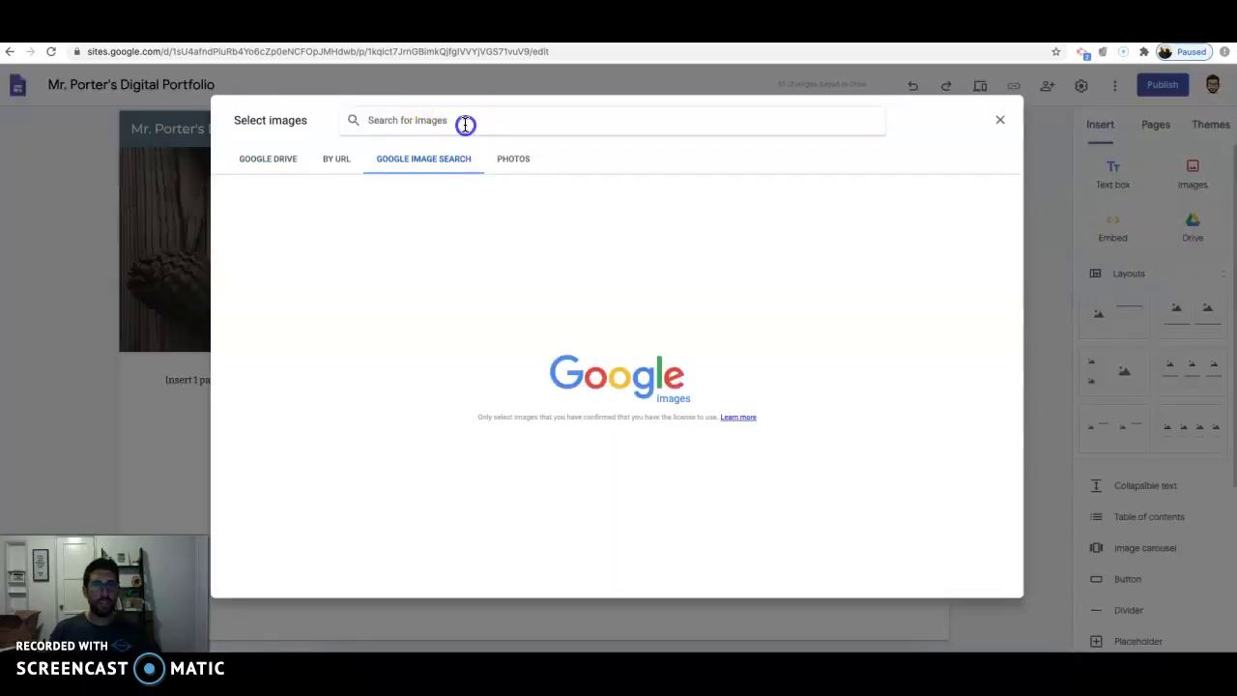
text(food safety)
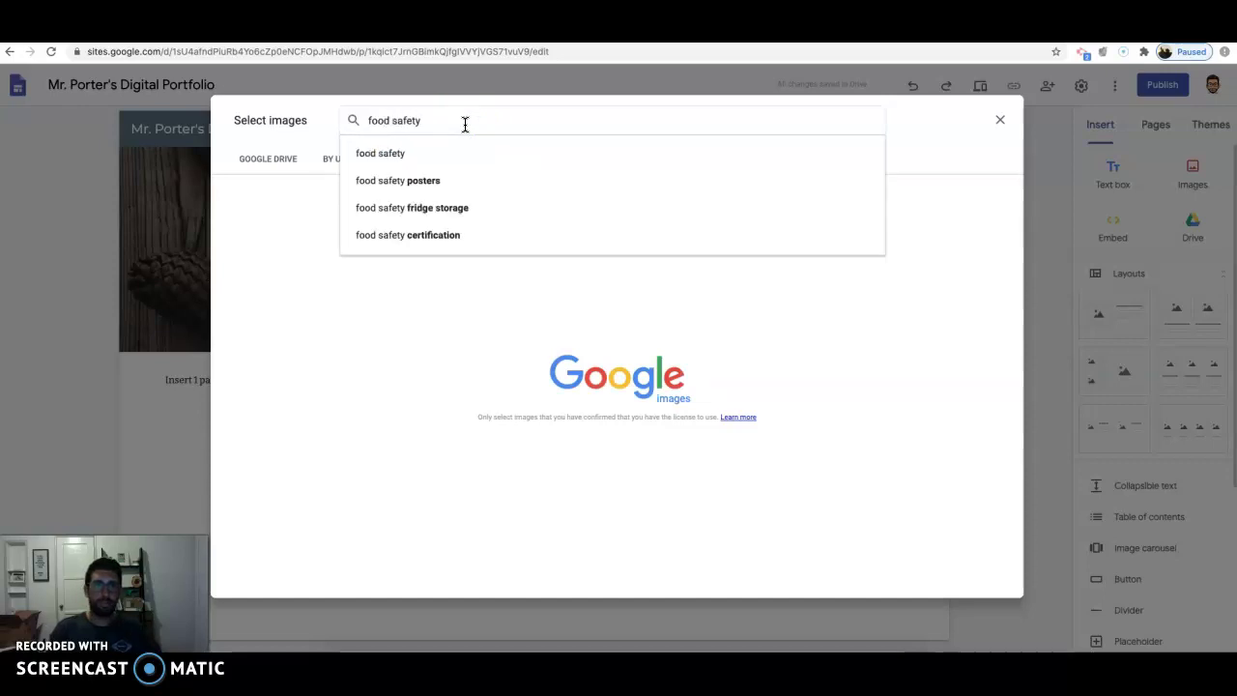
key(Return)
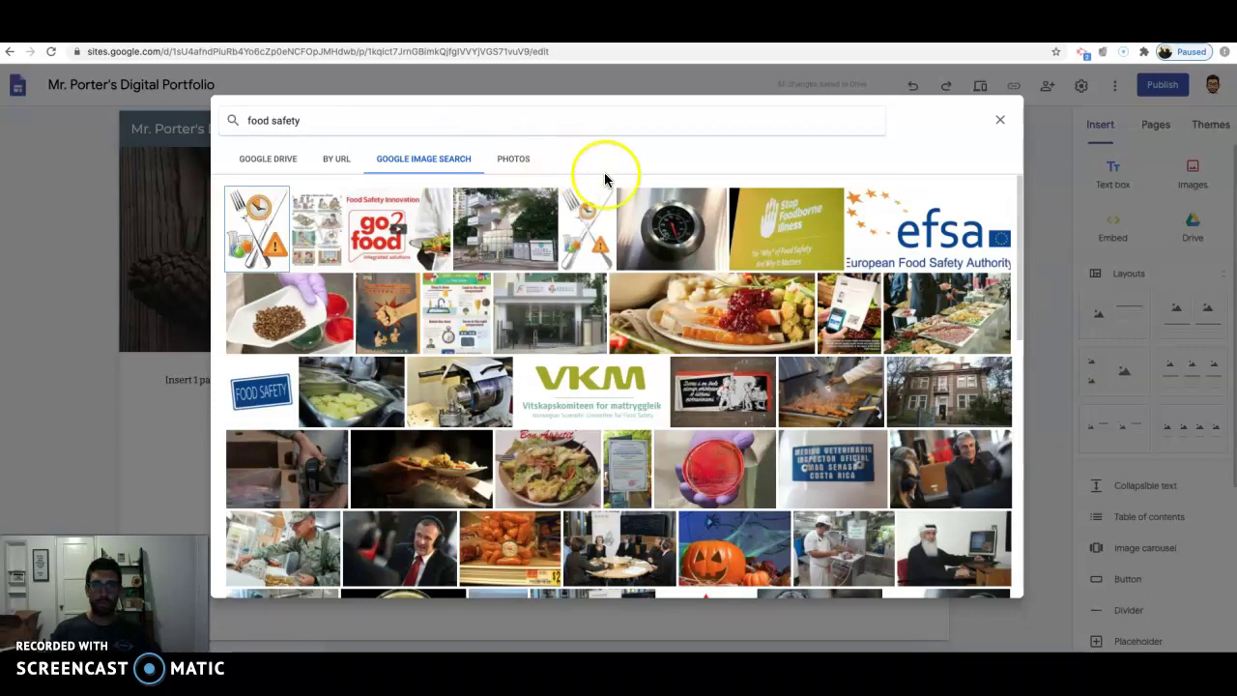
click(791, 232)
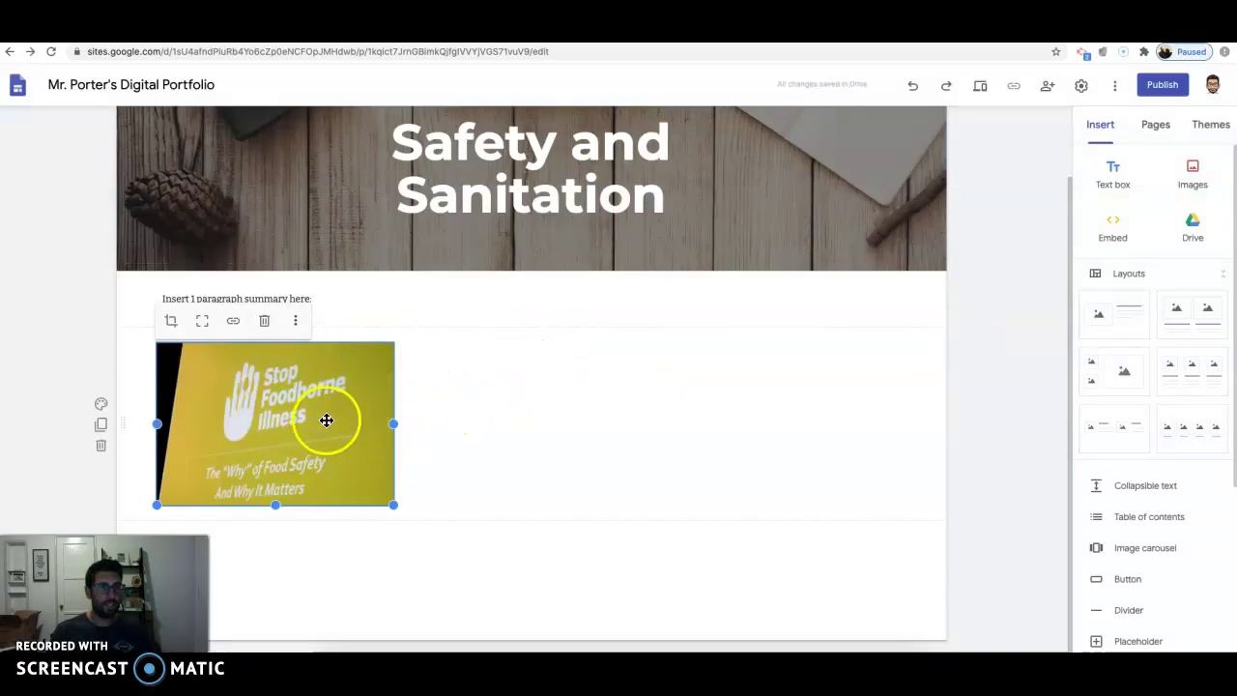
click(526, 441)
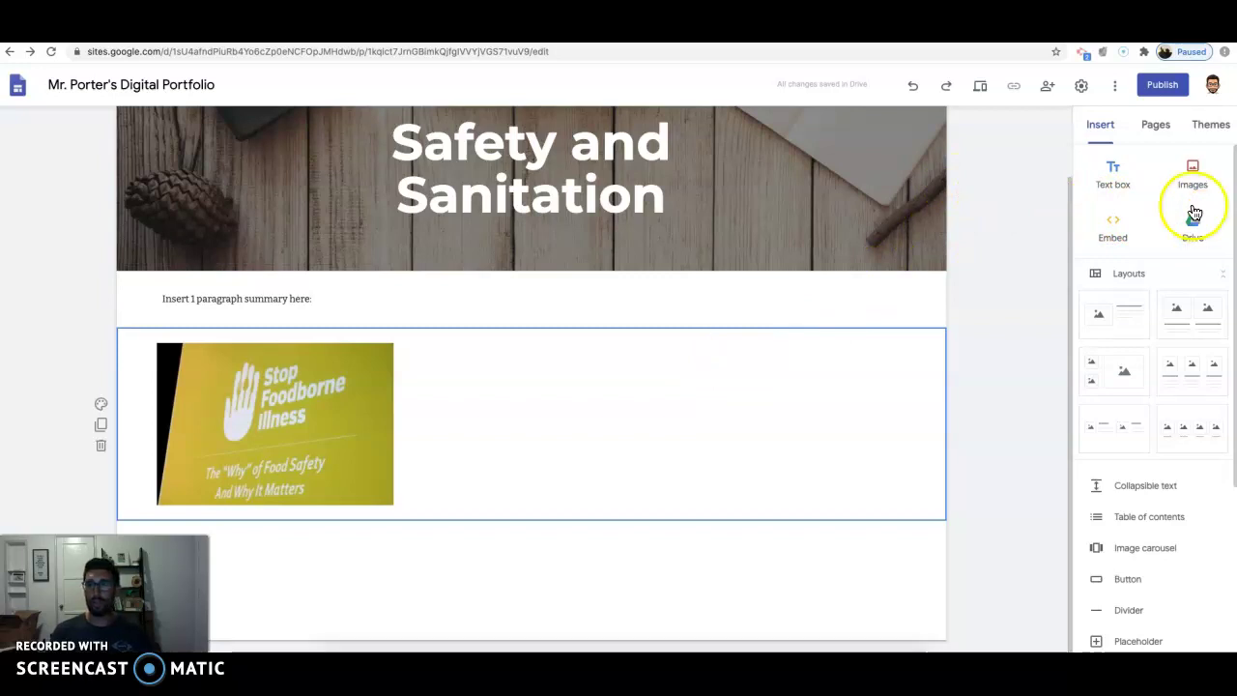
Step: Open the Hand Washing Poster subpage and add the layout with two stacked small placeholders beside one large placeholder
click(1158, 127)
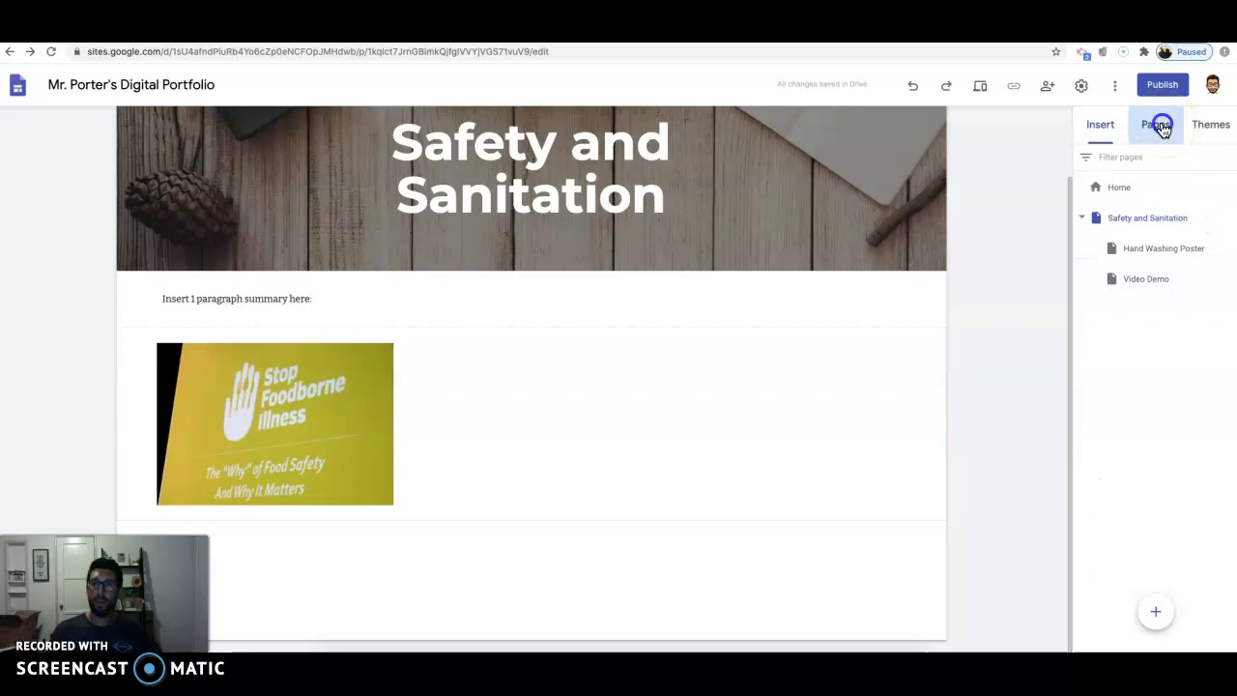
click(1164, 250)
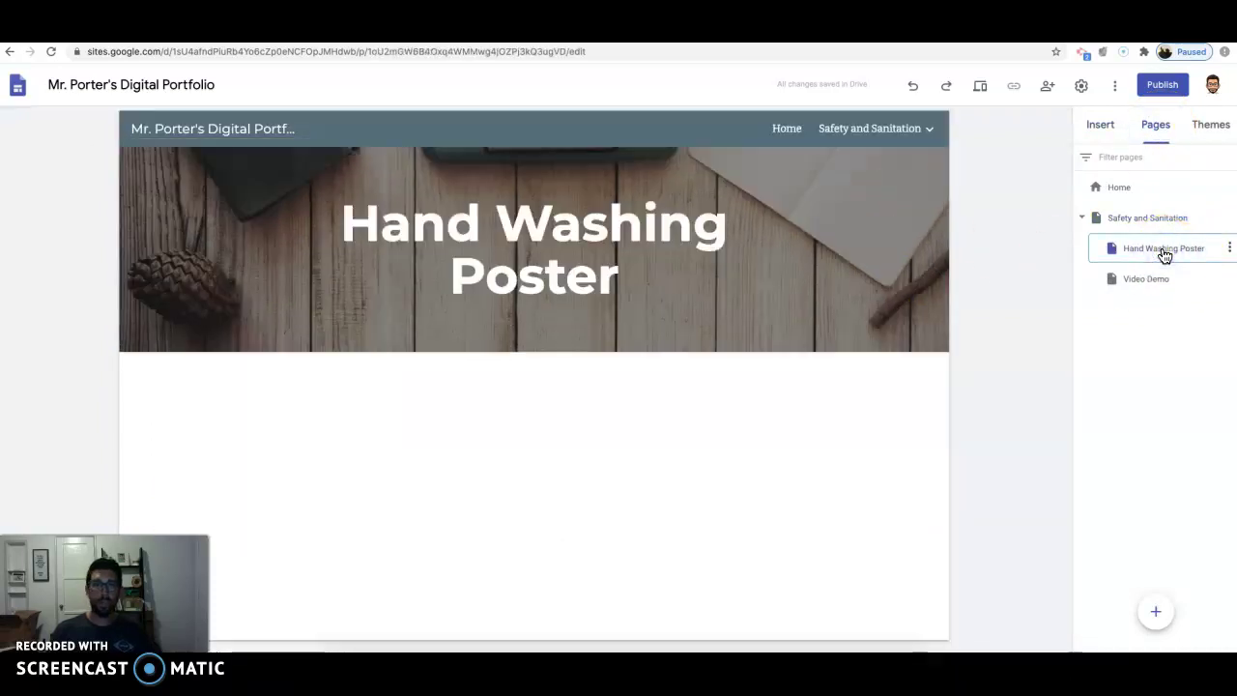
click(1101, 127)
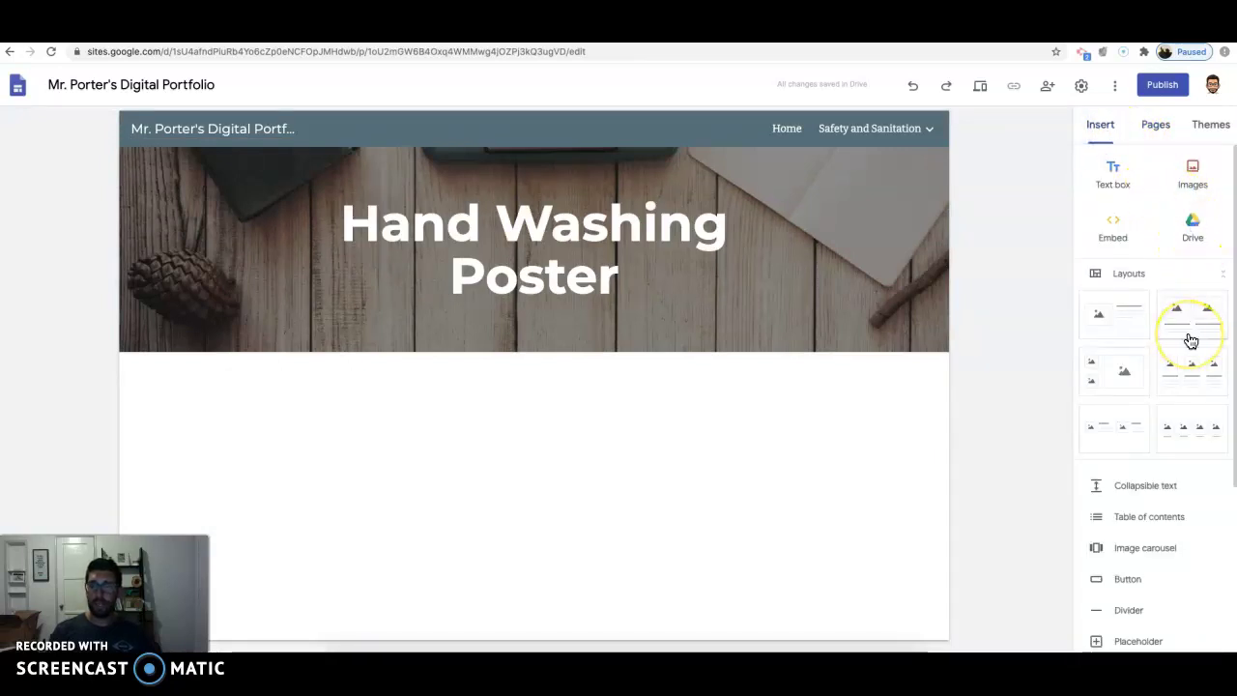
click(1106, 373)
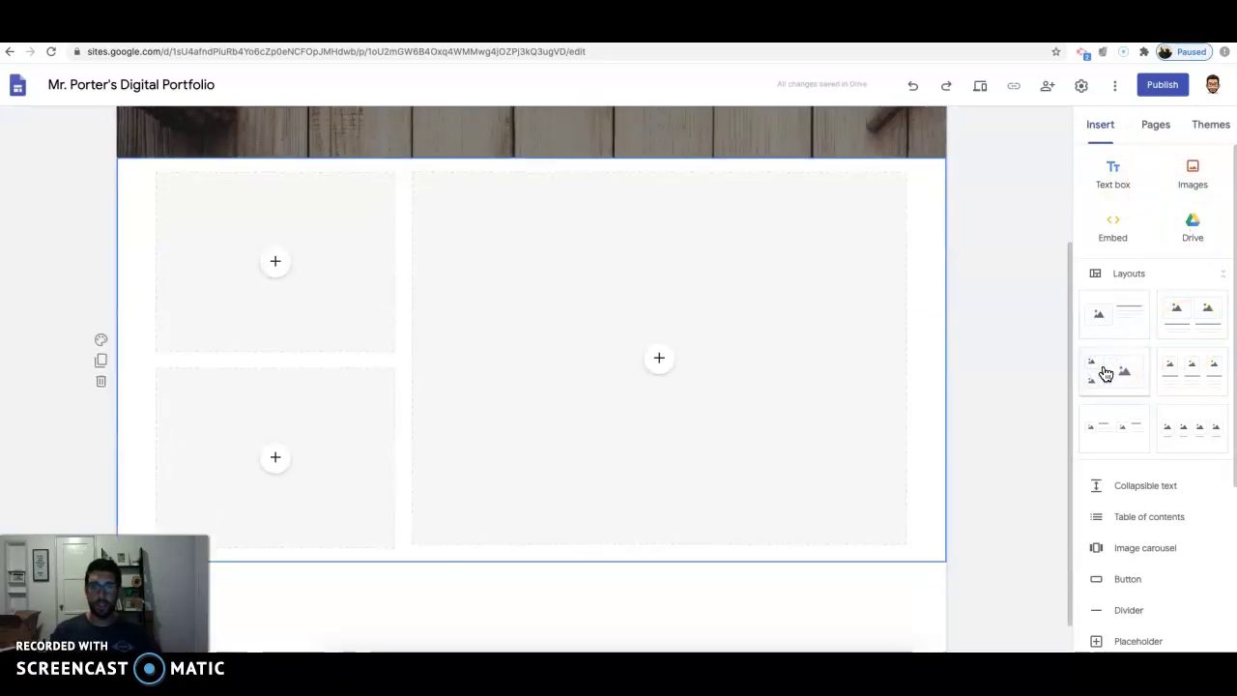
Step: Fill the upper small placeholder with the Google Images result for "hand washing" showing hands rinsed under a black faucet
click(275, 262)
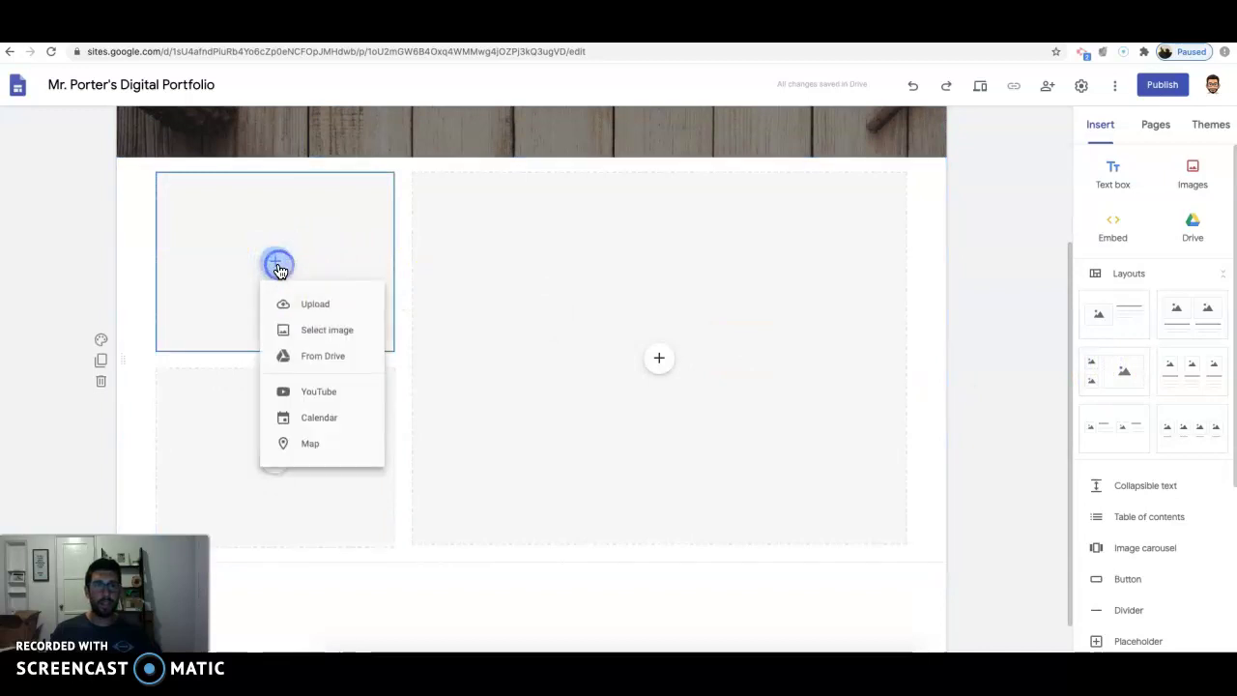
click(309, 334)
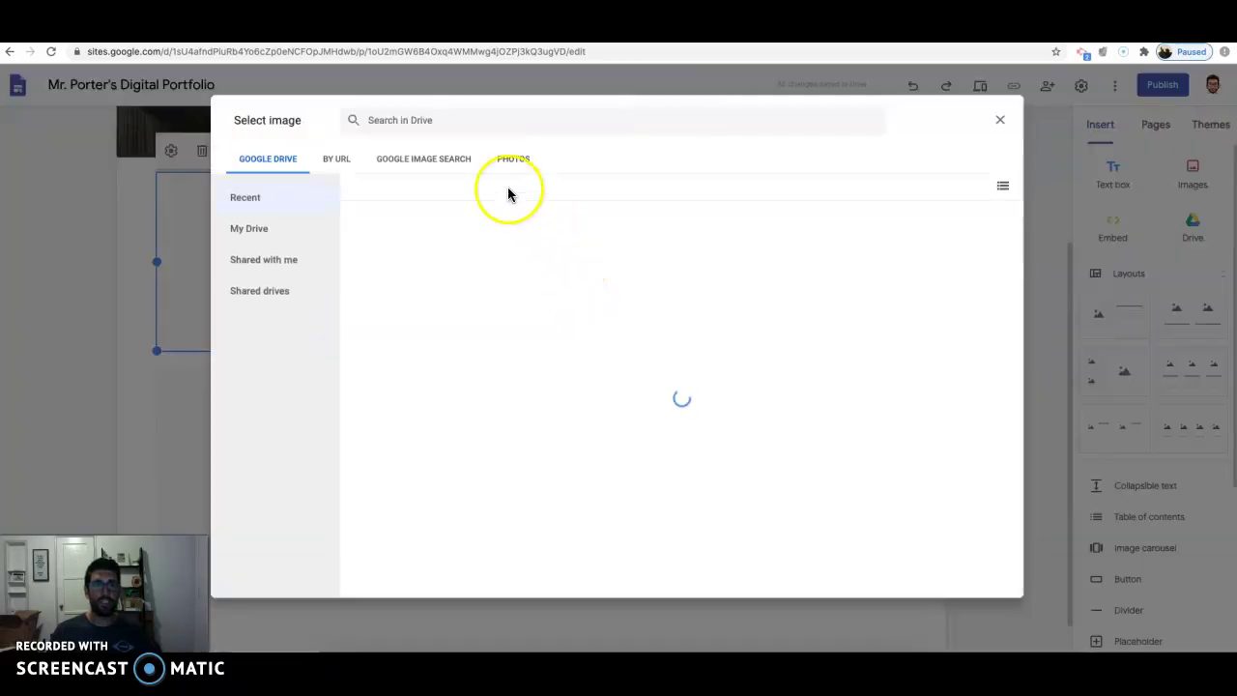
click(428, 158)
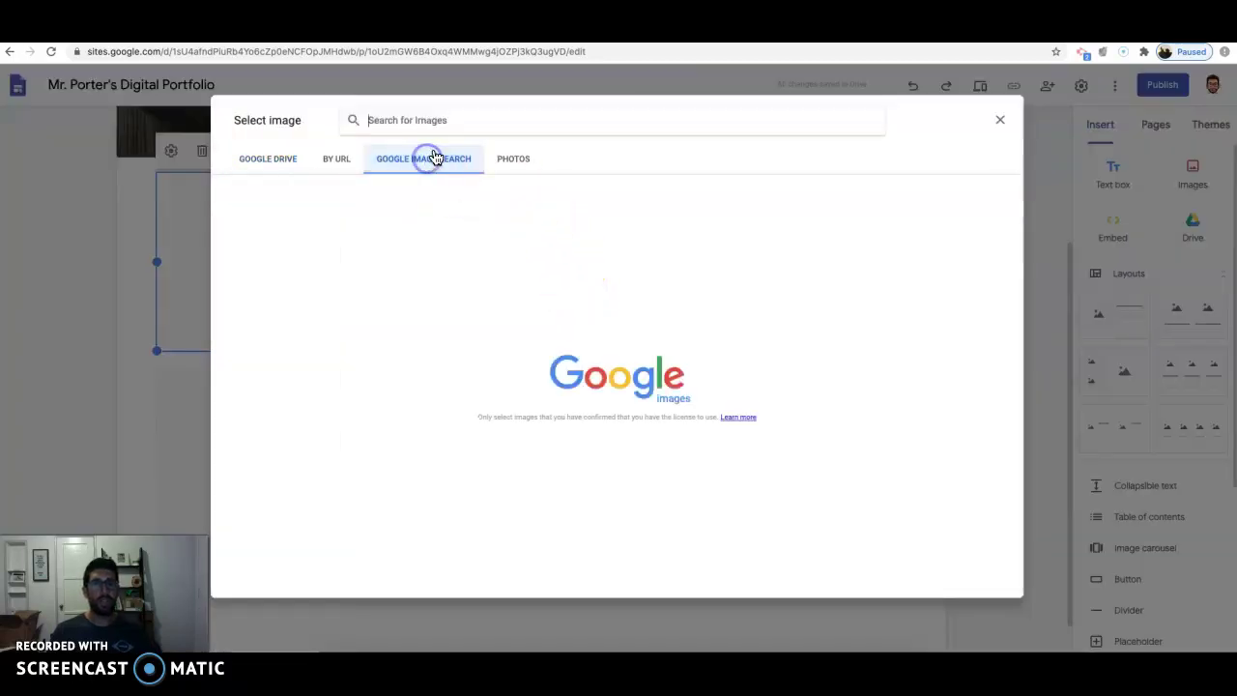
text(hand washing)
key(Return)
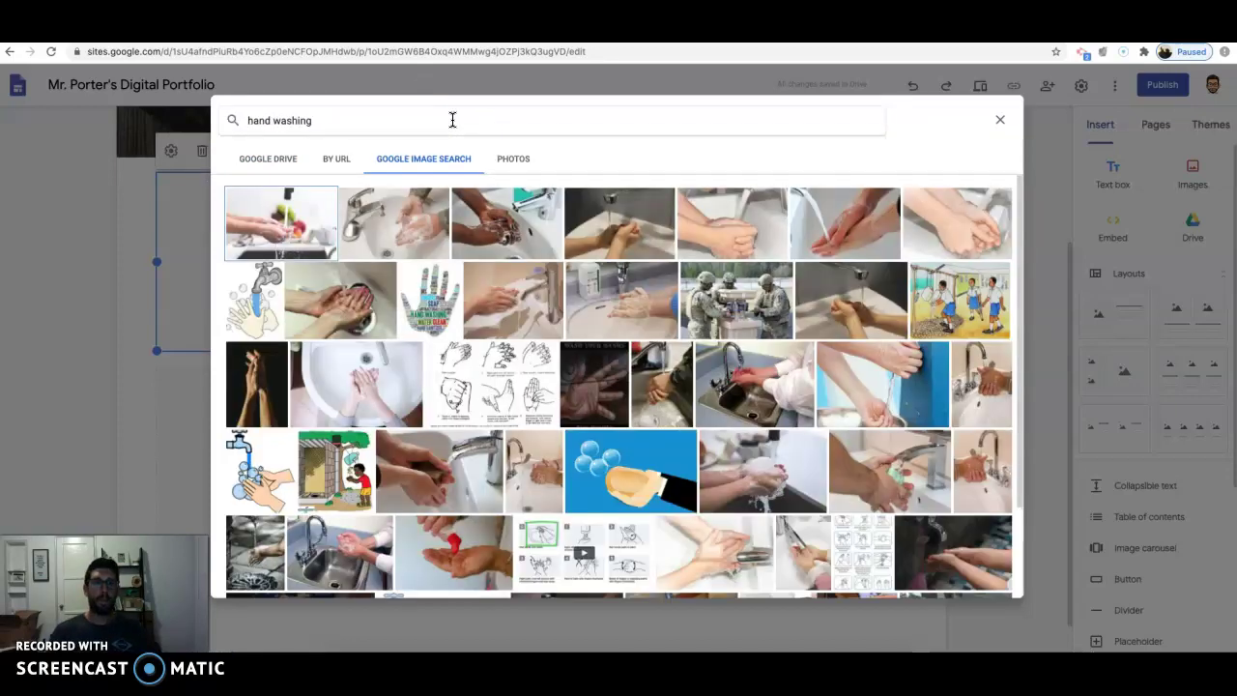
double_click(290, 199)
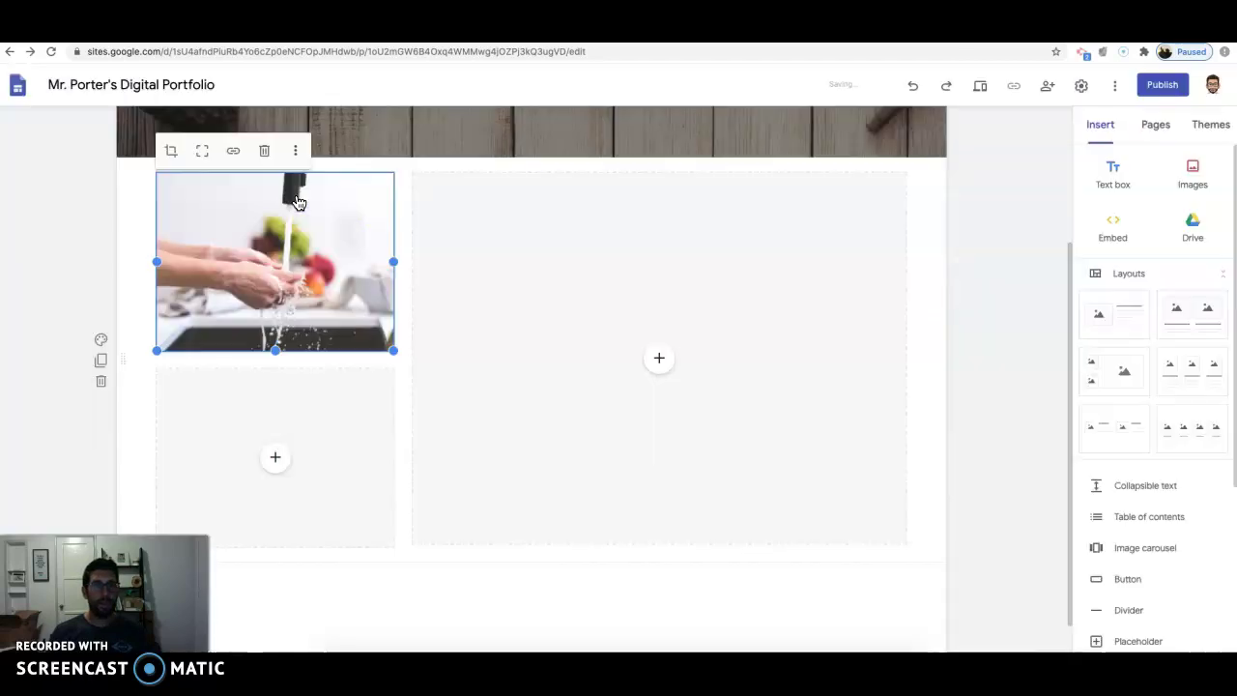
Step: Search Google Images for "hand washing" and insert the hand-shaped word cloud picture into the lower small placeholder
click(276, 457)
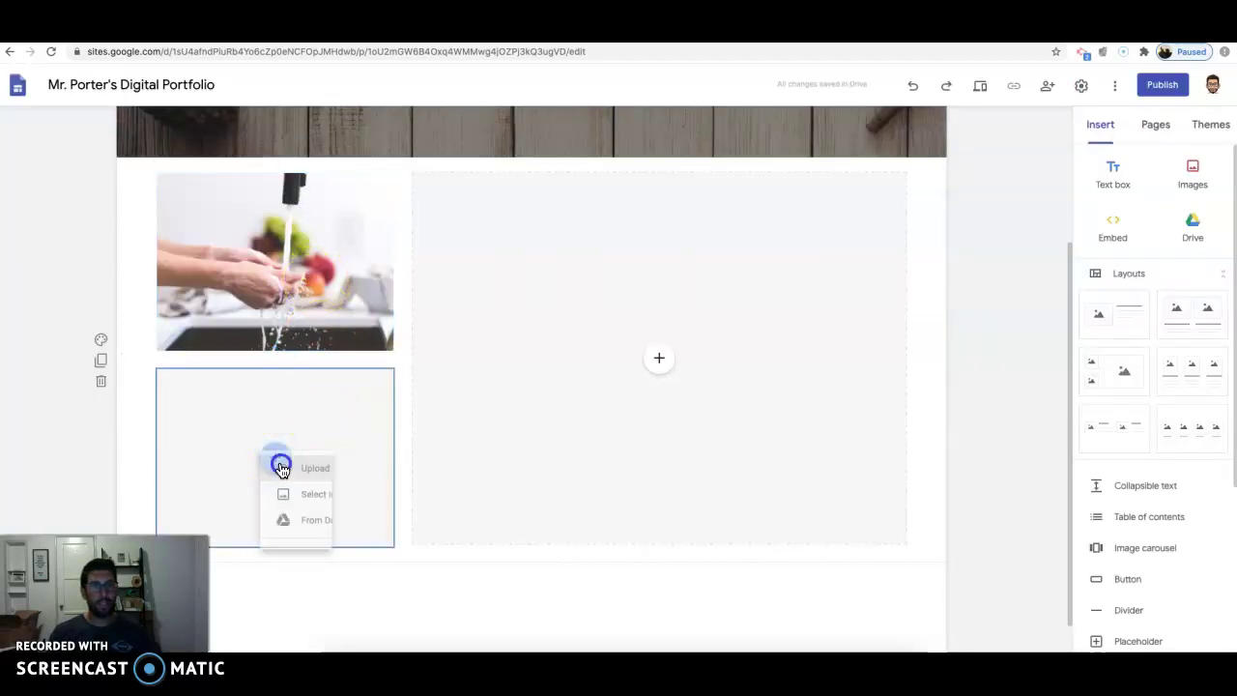
click(329, 506)
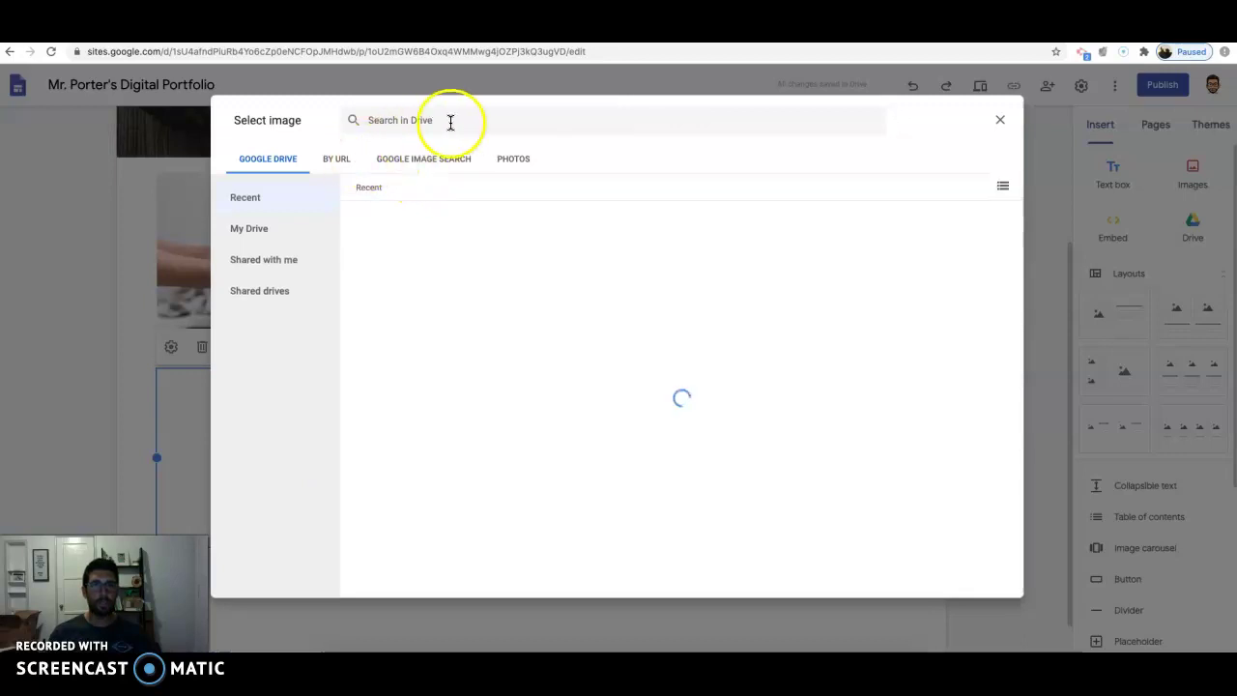
click(454, 122)
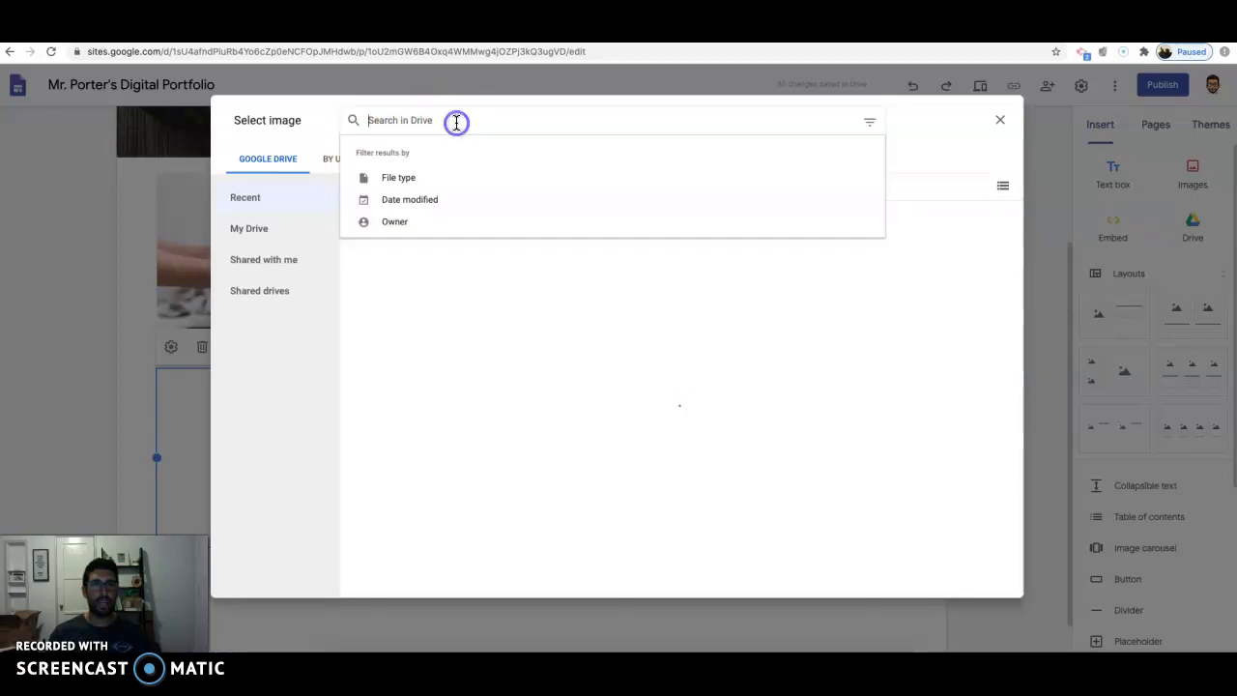
click(437, 159)
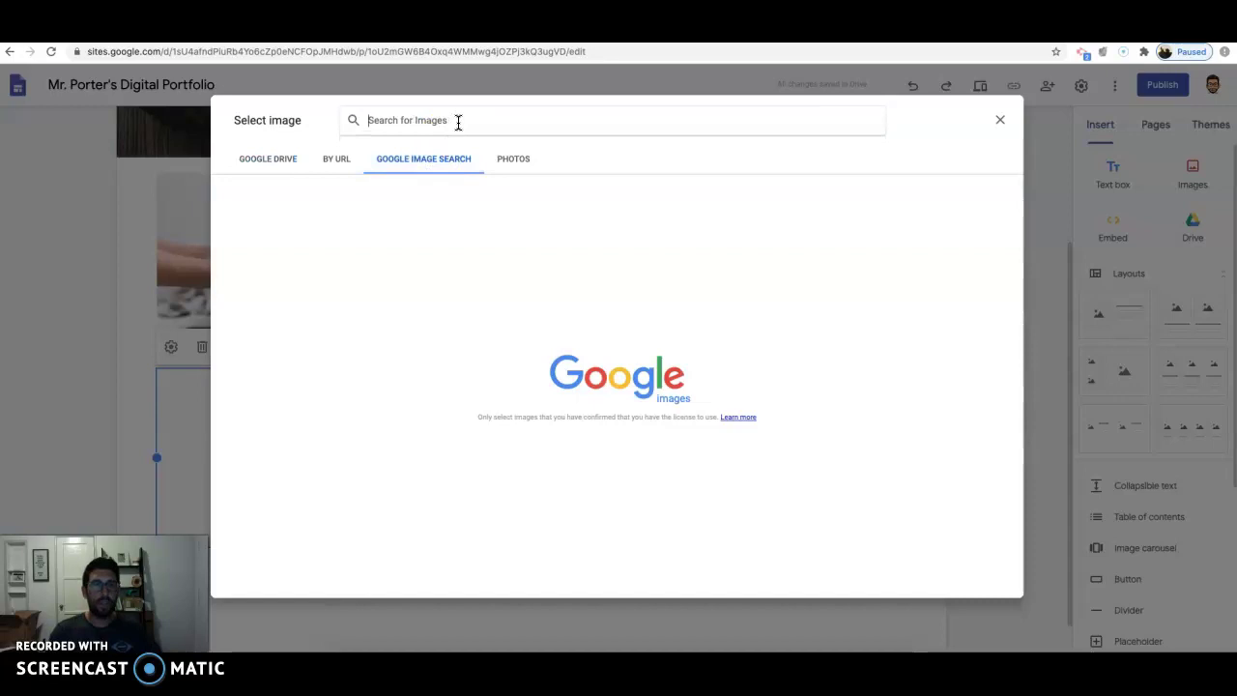
text(hand washing)
key(Return)
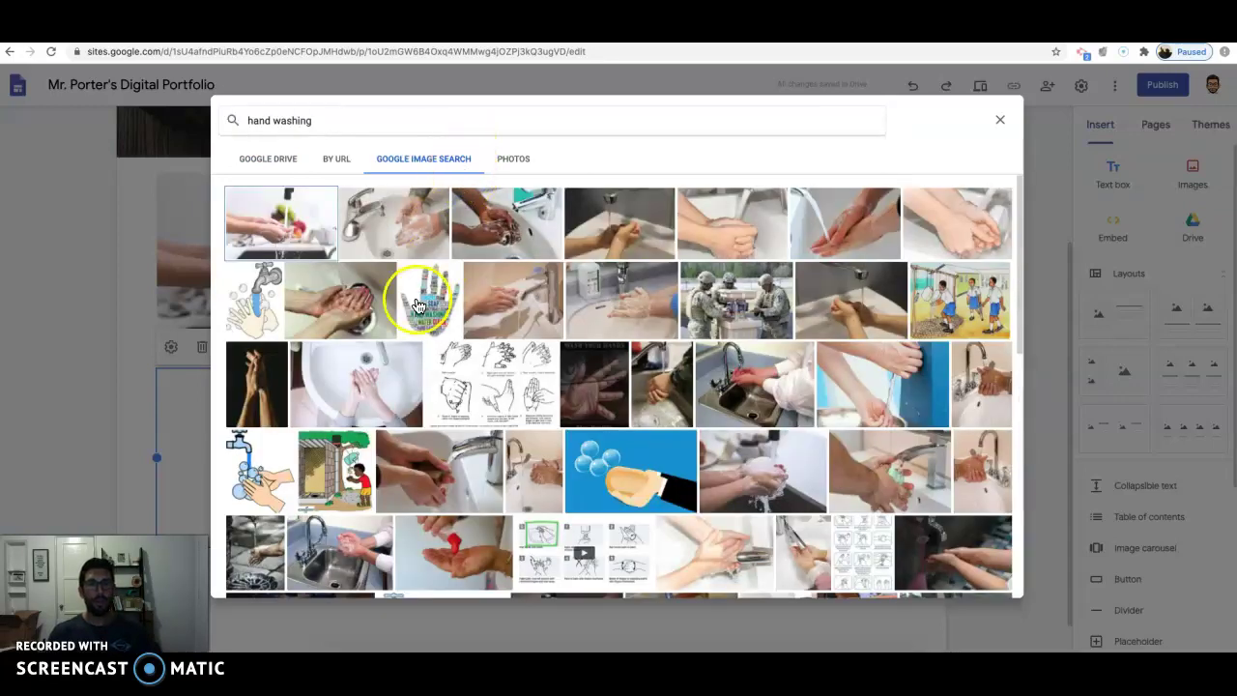
click(418, 306)
click(418, 303)
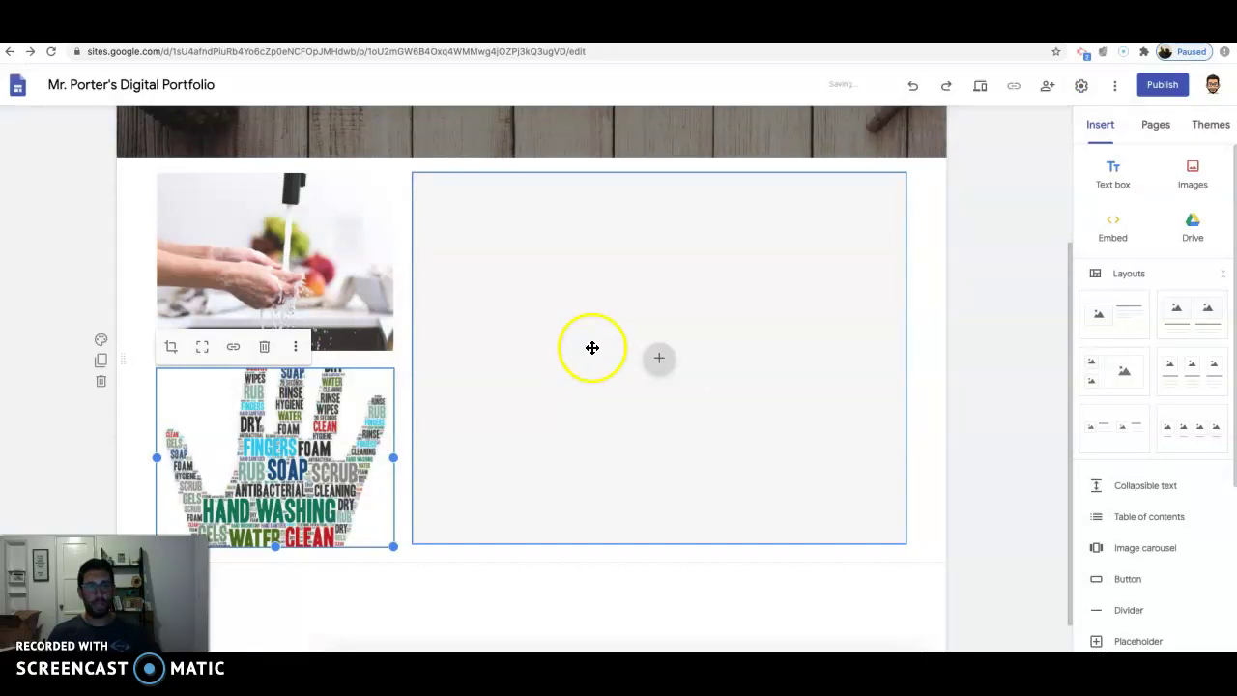
Step: Fill the large placeholder with the Steps for Handwashing poster document from the recent Drive files
click(655, 360)
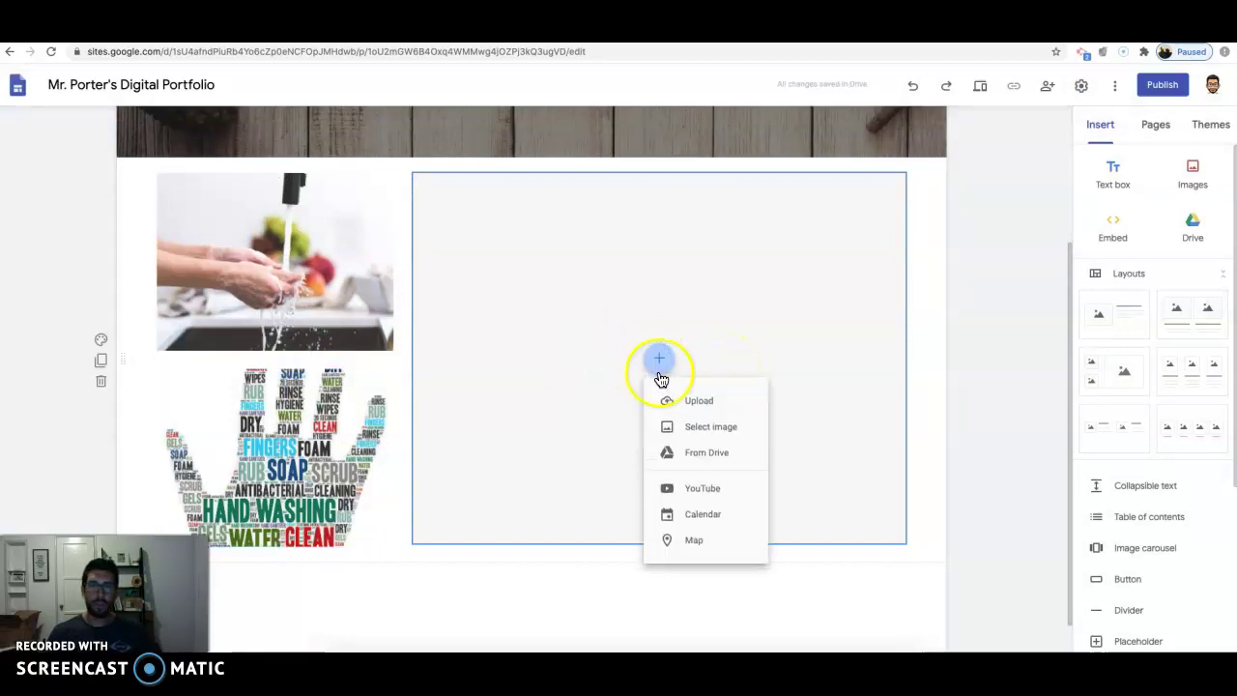
click(708, 459)
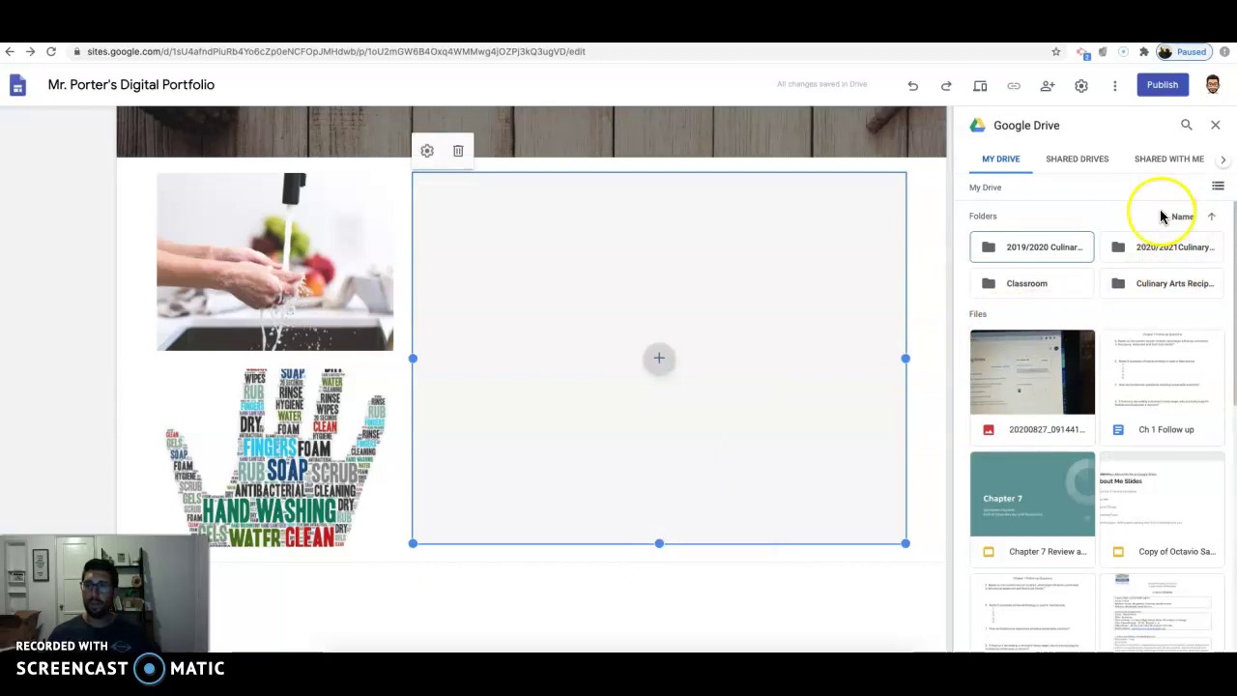
click(1222, 159)
click(1188, 159)
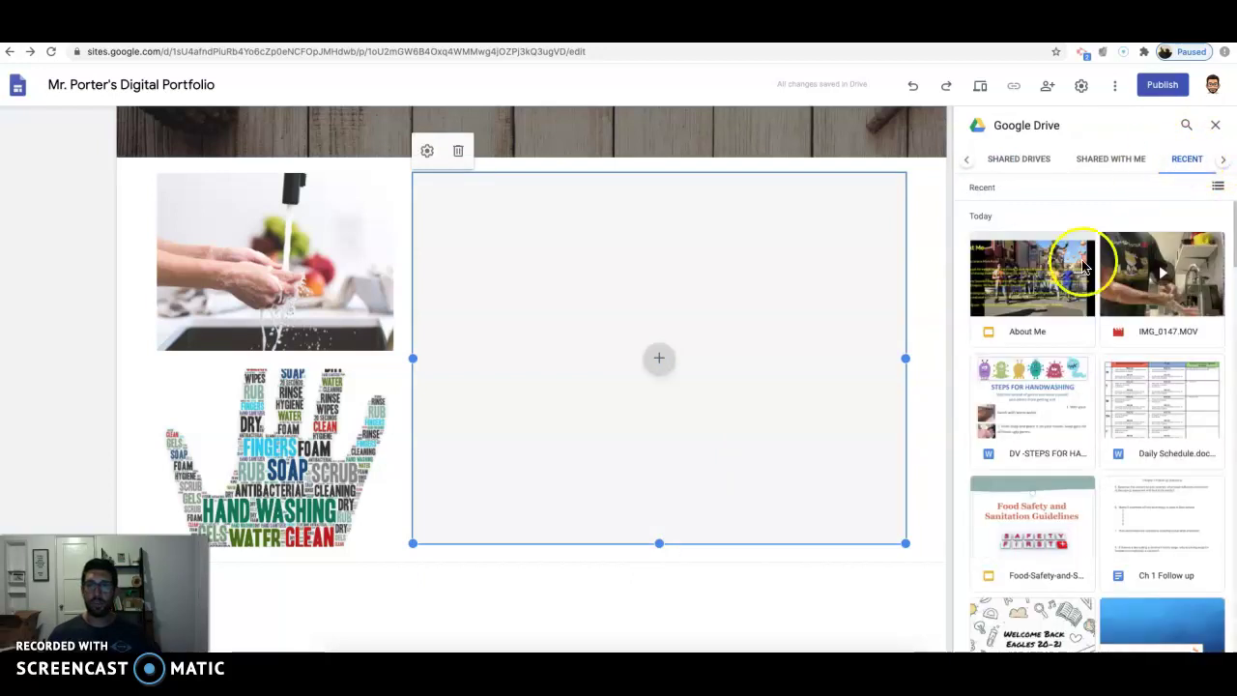
click(1050, 425)
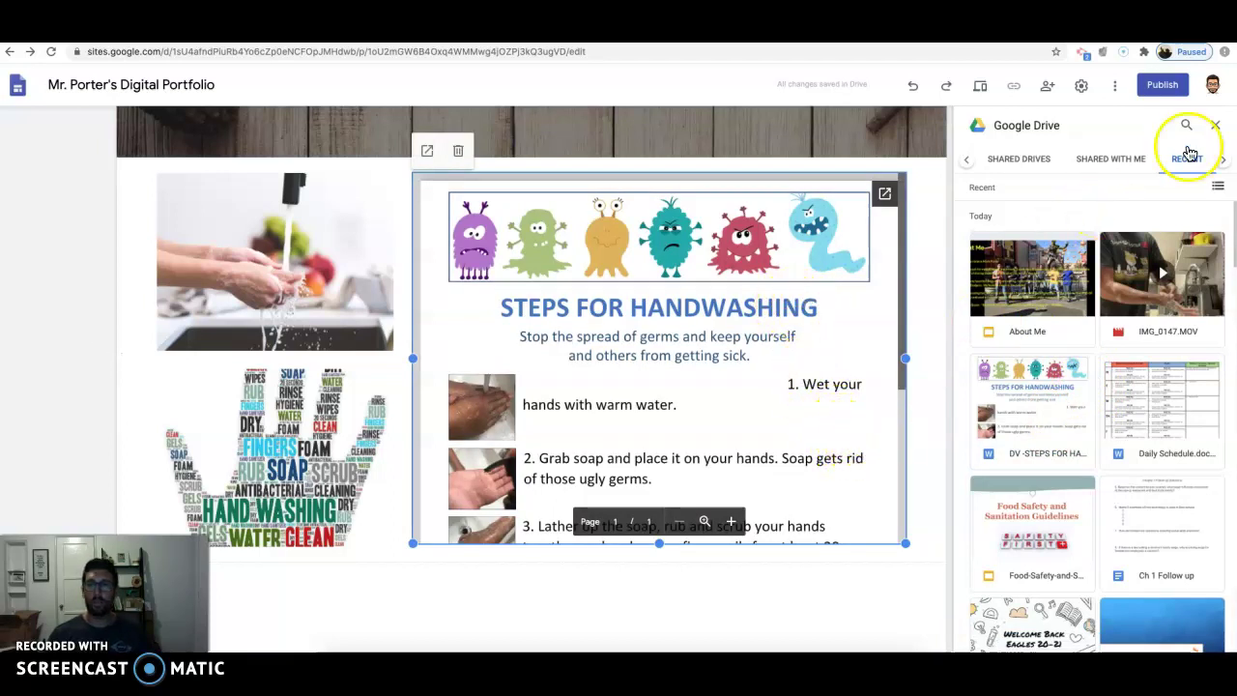
click(1215, 125)
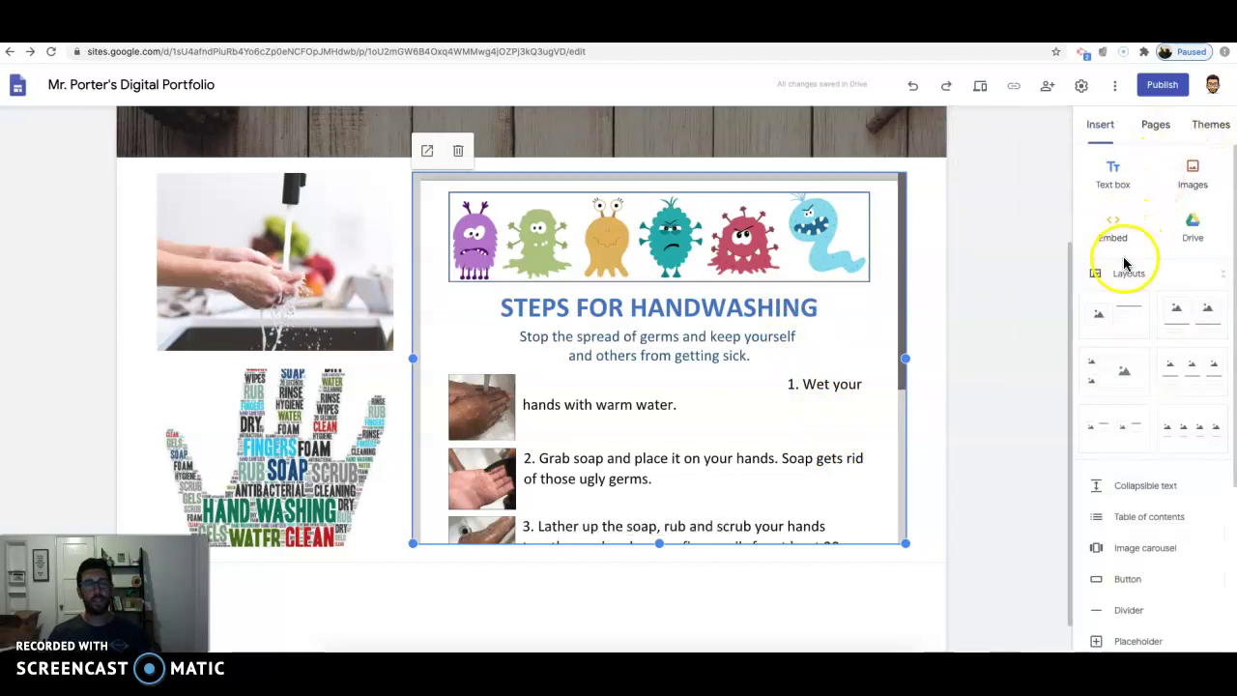
Step: Add a text box below the poster reading "Check out this poster I made explaining the steps for handwashing. It is important because..."
click(1110, 178)
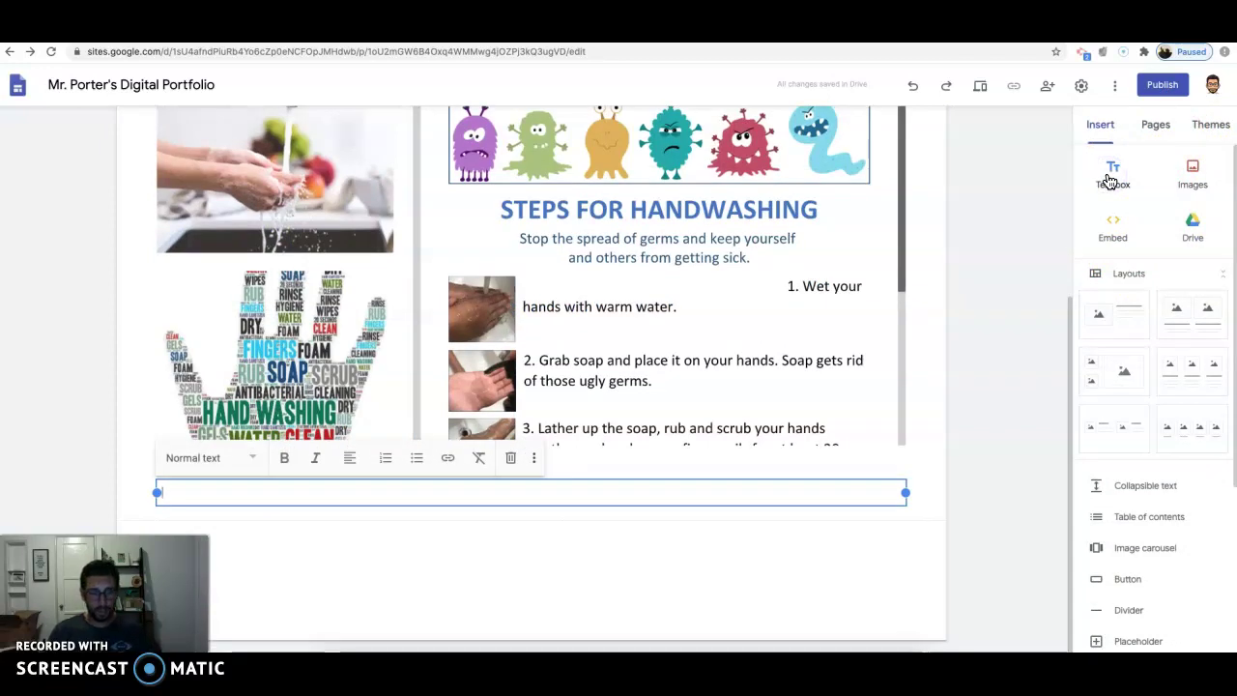
text(Check out this poster I ma)
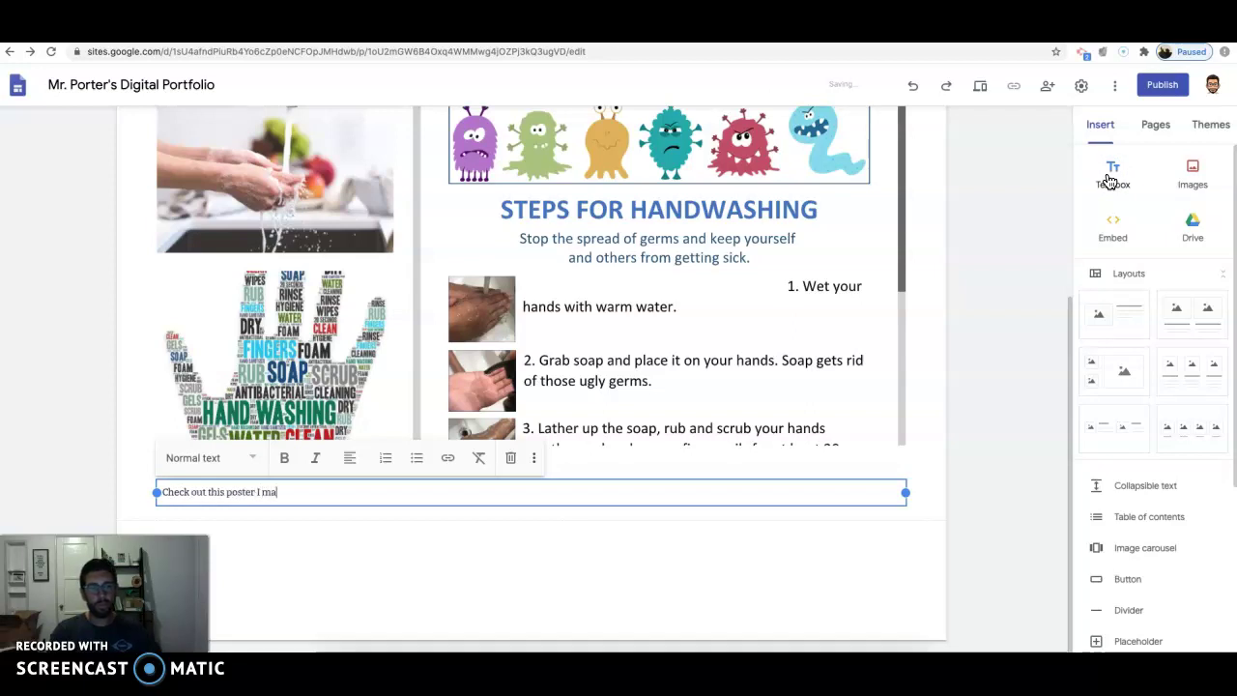
text(de explaining the)
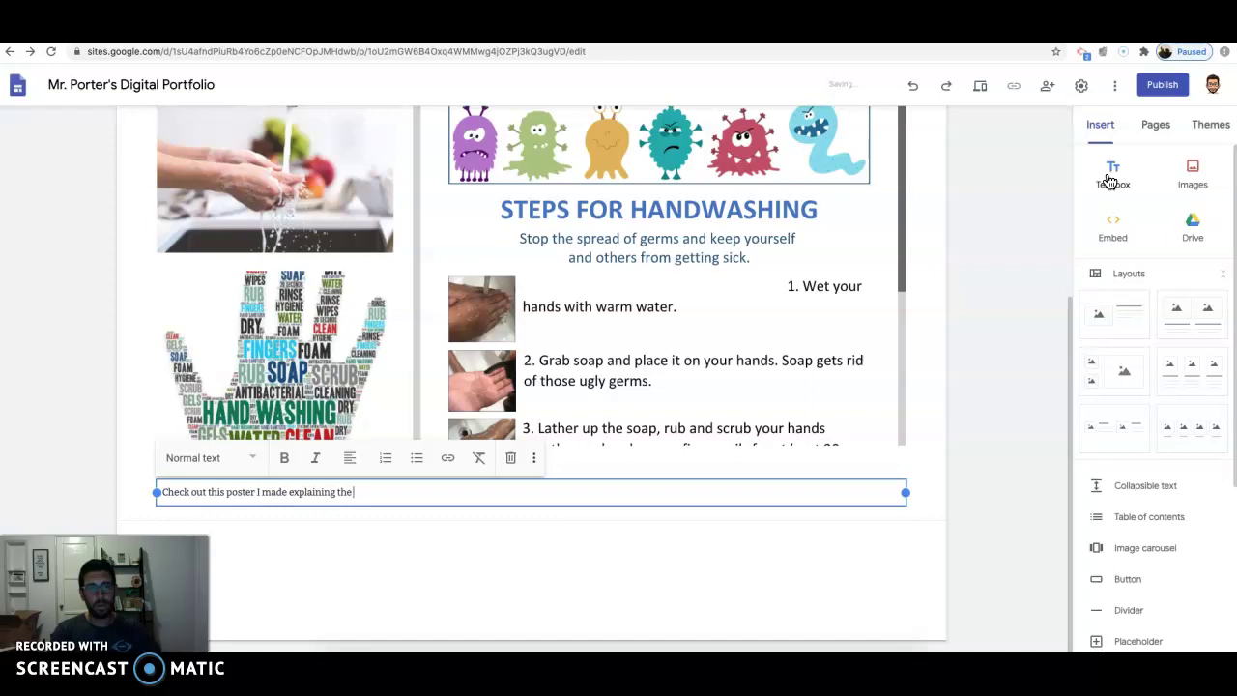
text( steps for handwash)
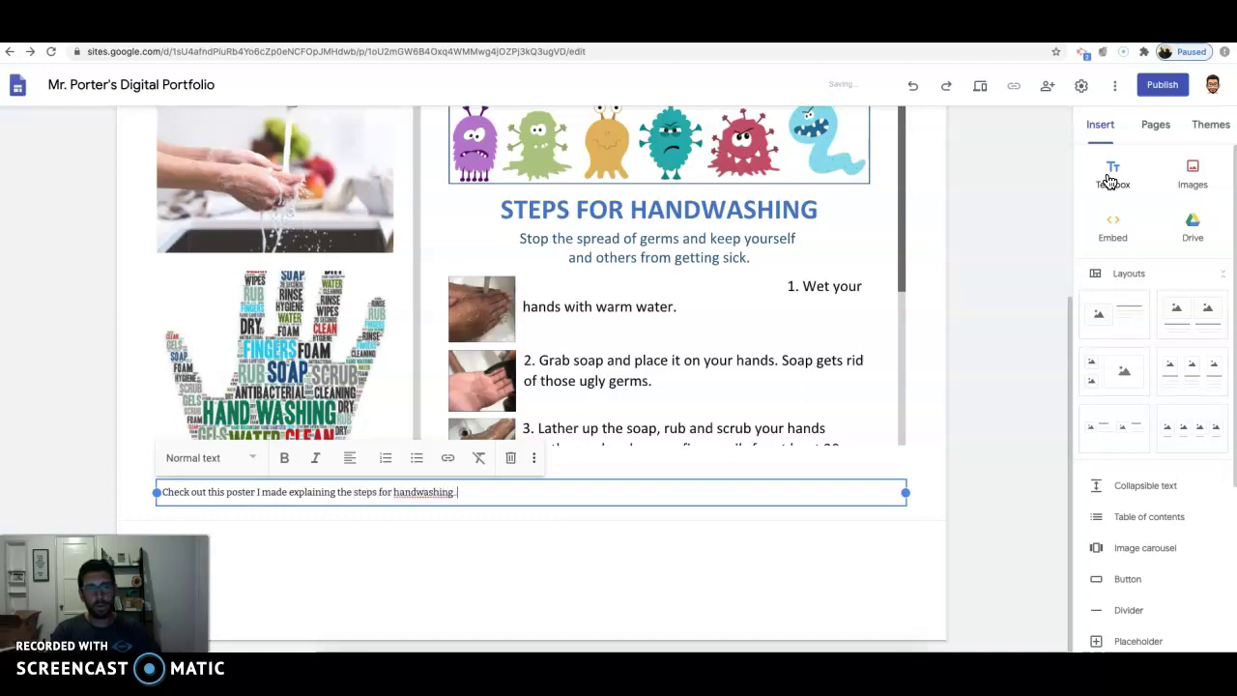
text(ing.  It is important because...)
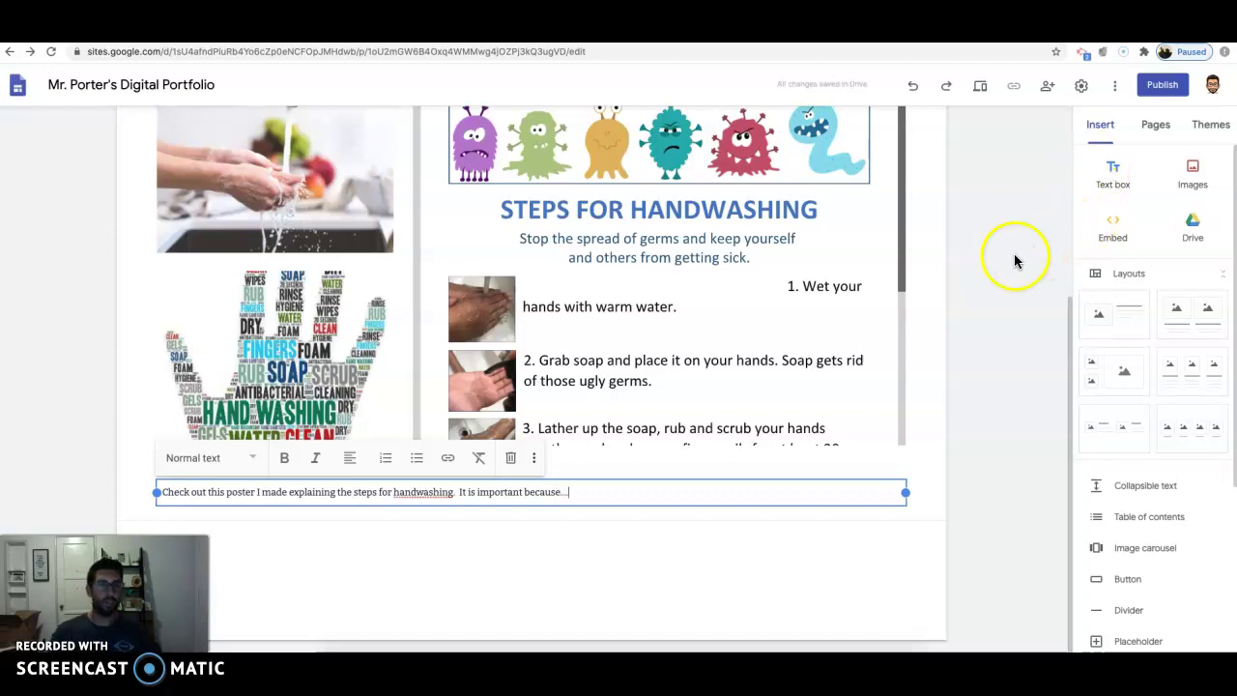
click(997, 301)
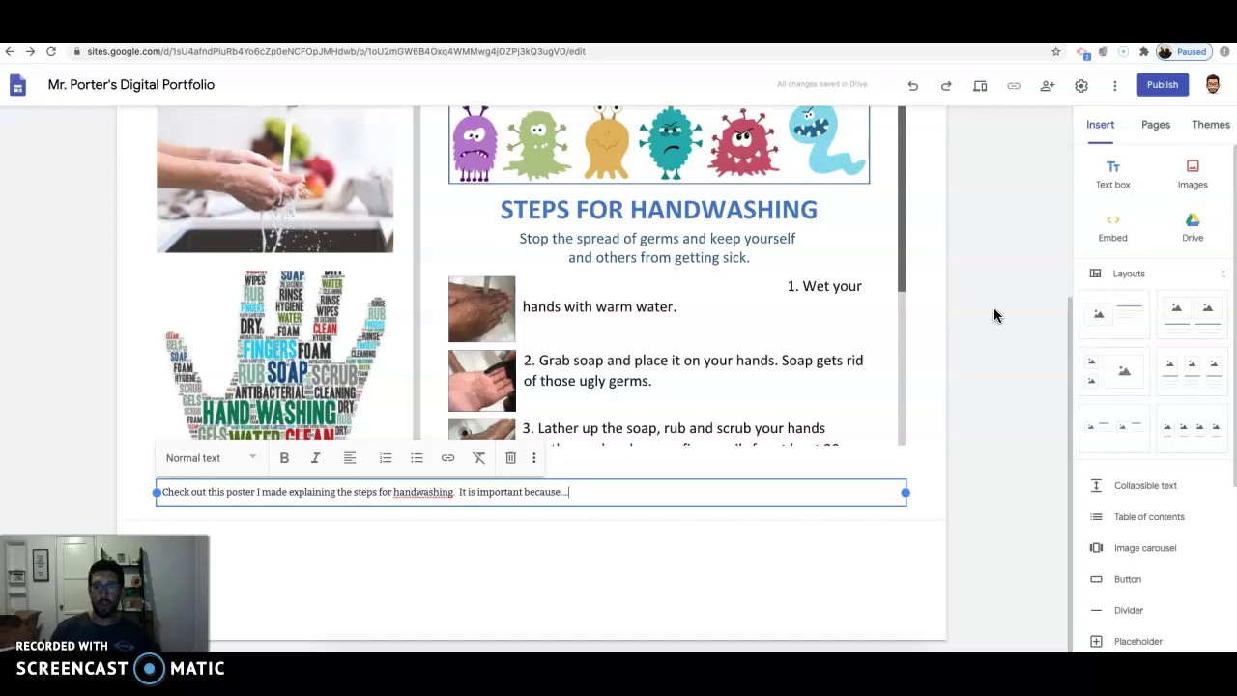
Step: Open the Video Demo subpage under Safety and Sanitation and add the layout with one placeholder beside a heading and text
scroll(993, 314, up, 3)
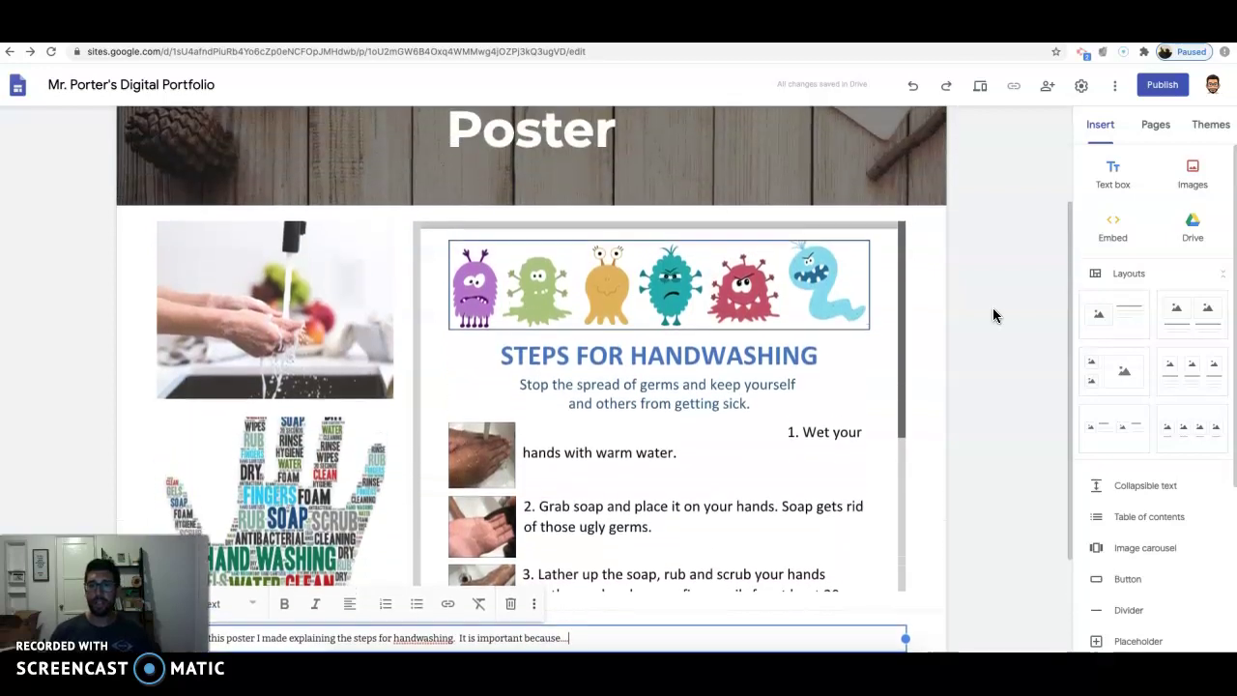
click(876, 128)
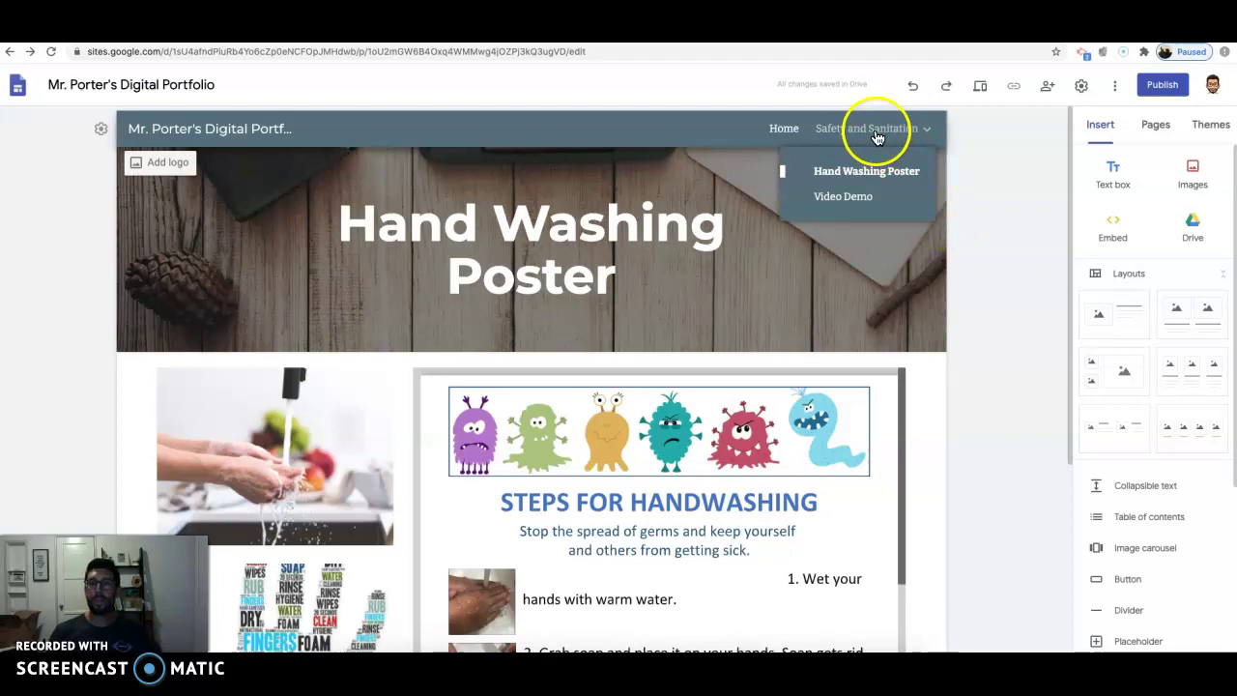
click(841, 198)
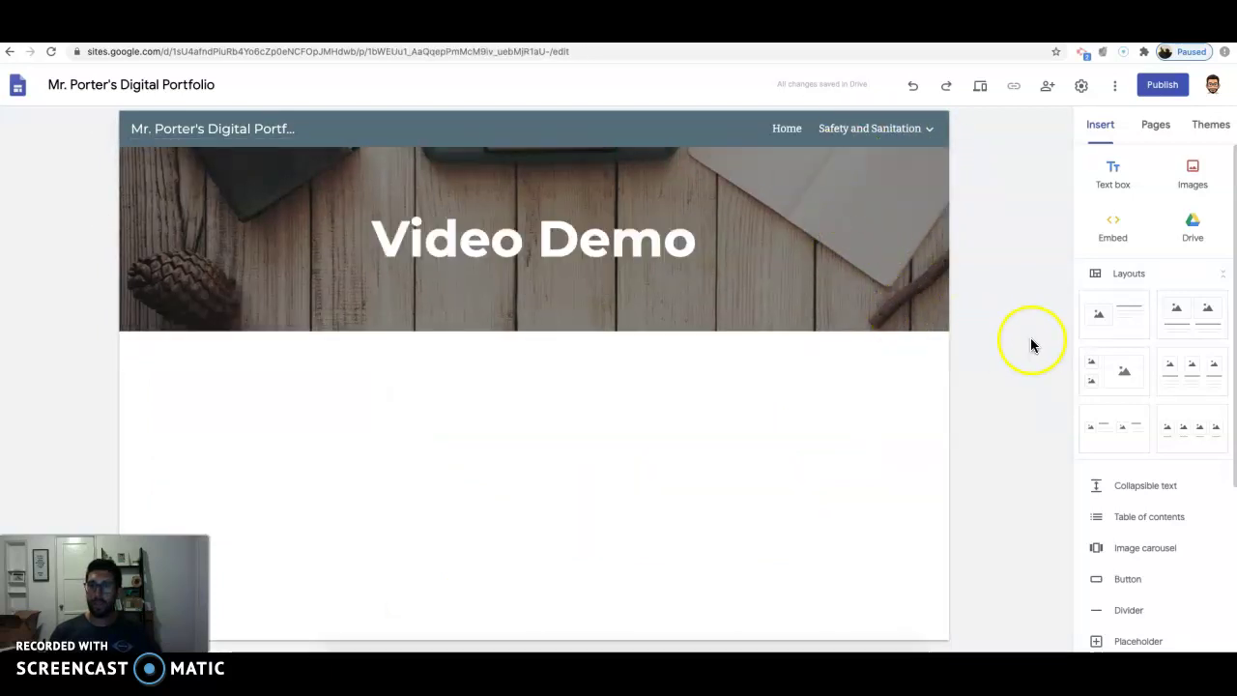
click(1119, 319)
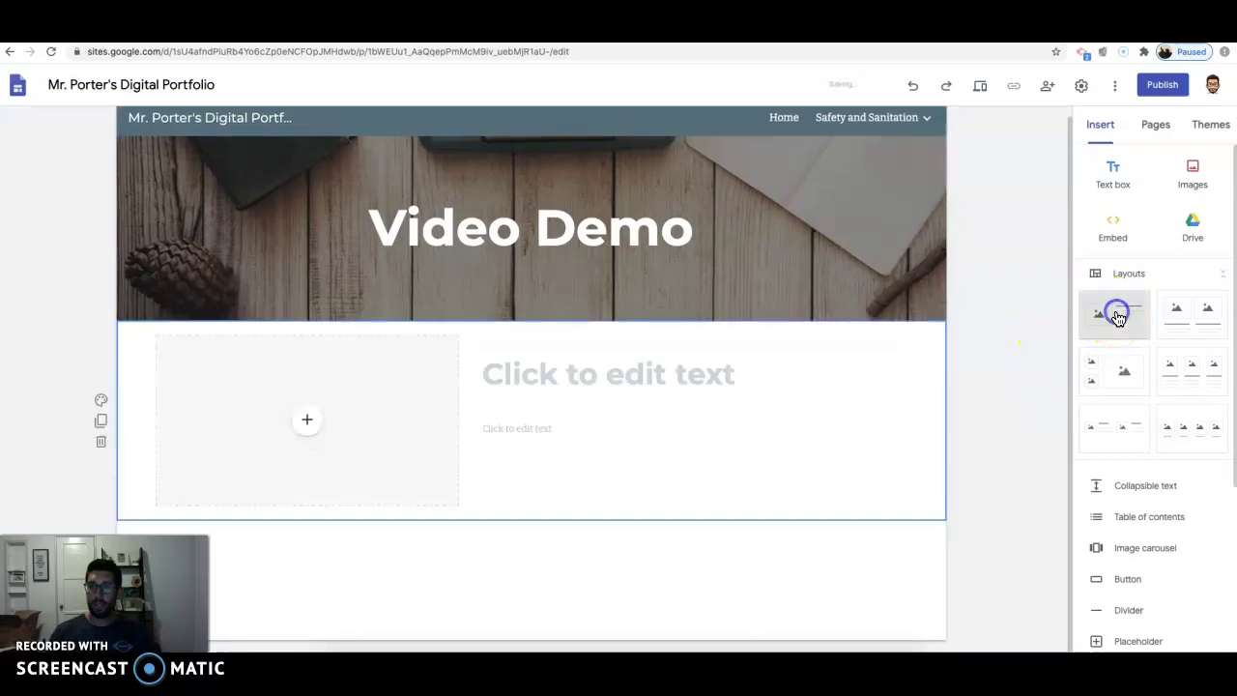
Step: Enter "Handwashing Demo Video" as the heading of the new layout
click(639, 363)
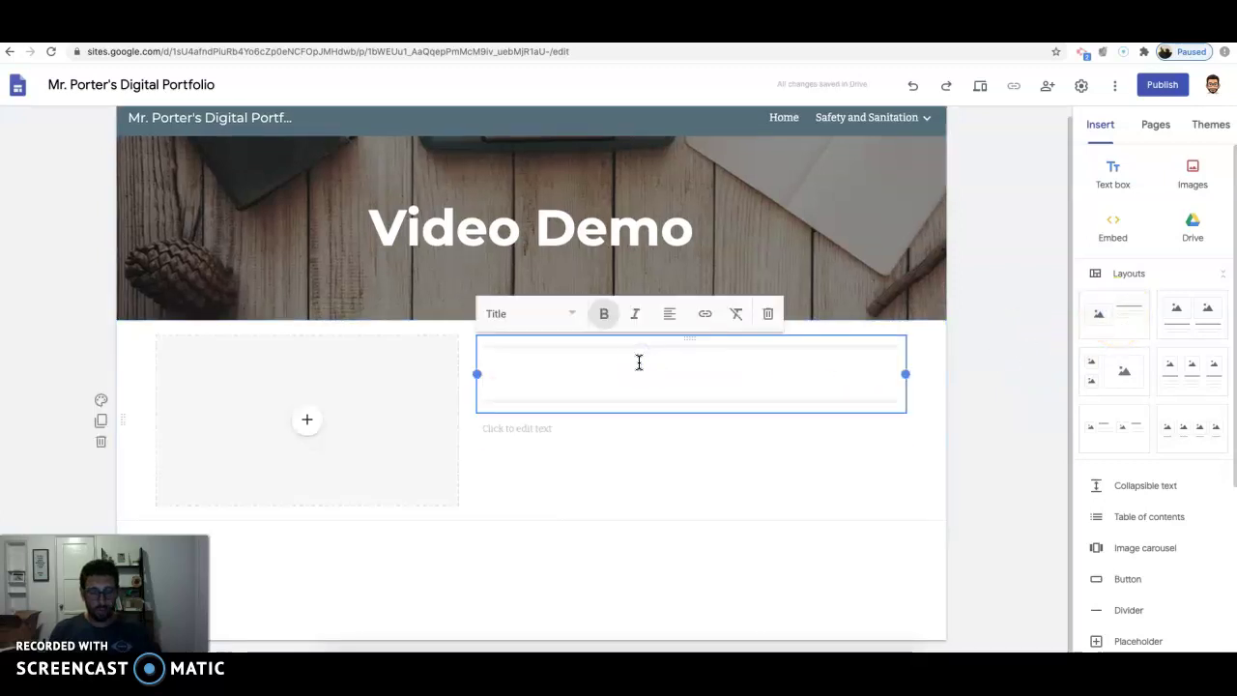
text(Handwa)
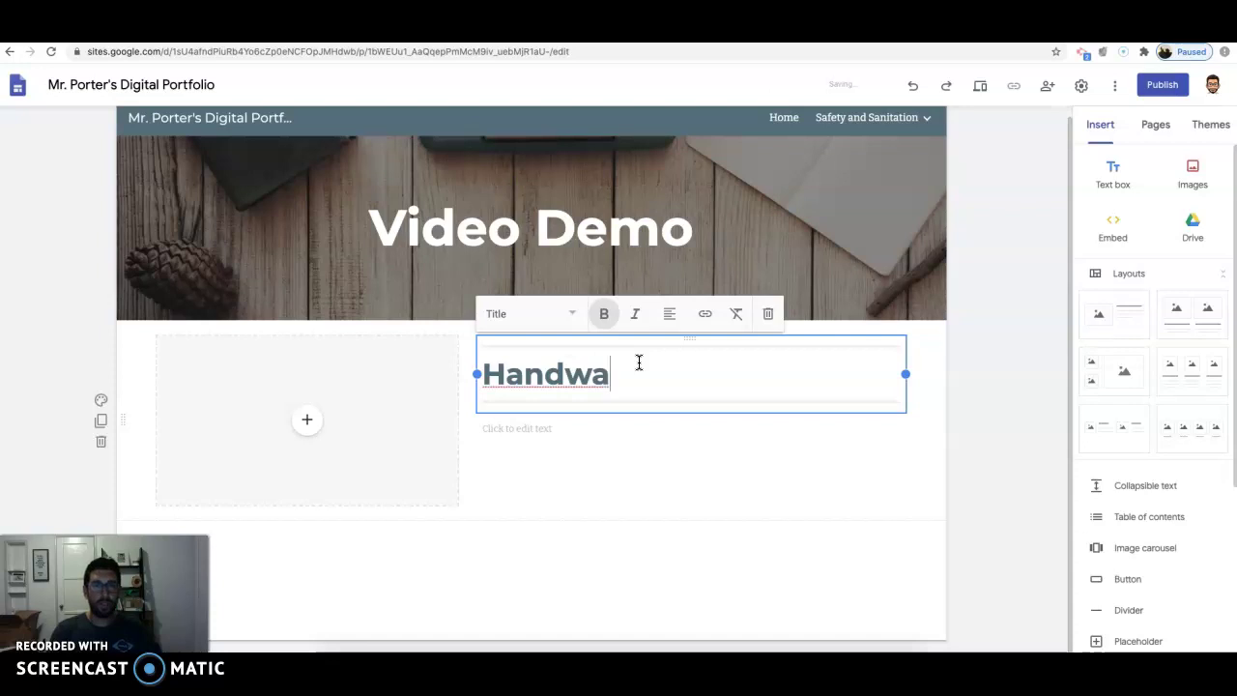
text(shing Demon)
key(BackSpace)
text(Video)
Step: Enter "For step by step instructions, please watch my hand washing demonstration." as the body text under the heading
click(599, 425)
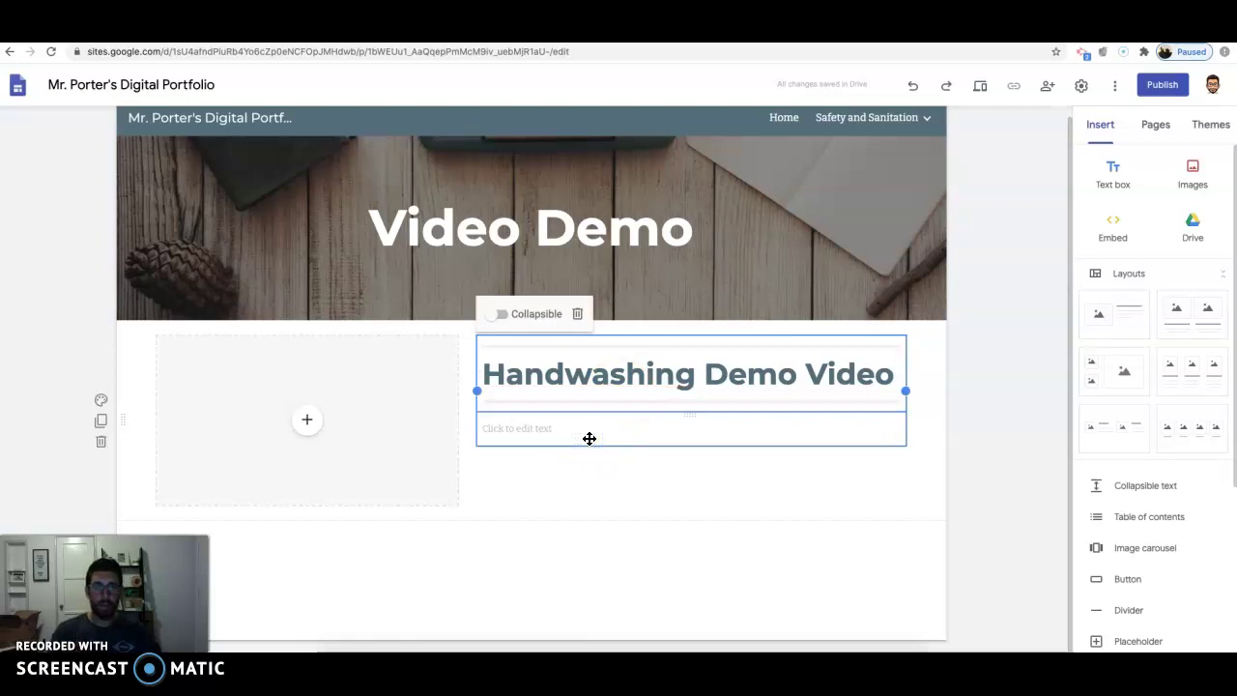
click(584, 431)
text(For step by step instr)
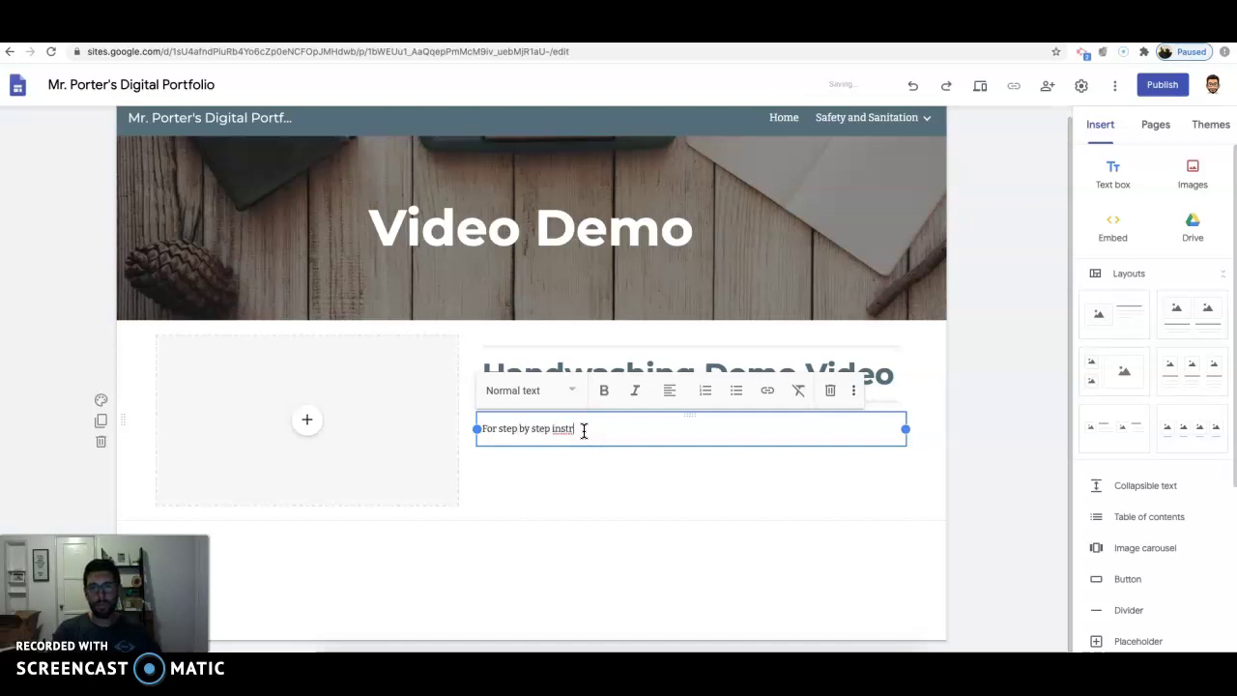
text(uctions, please wathc)
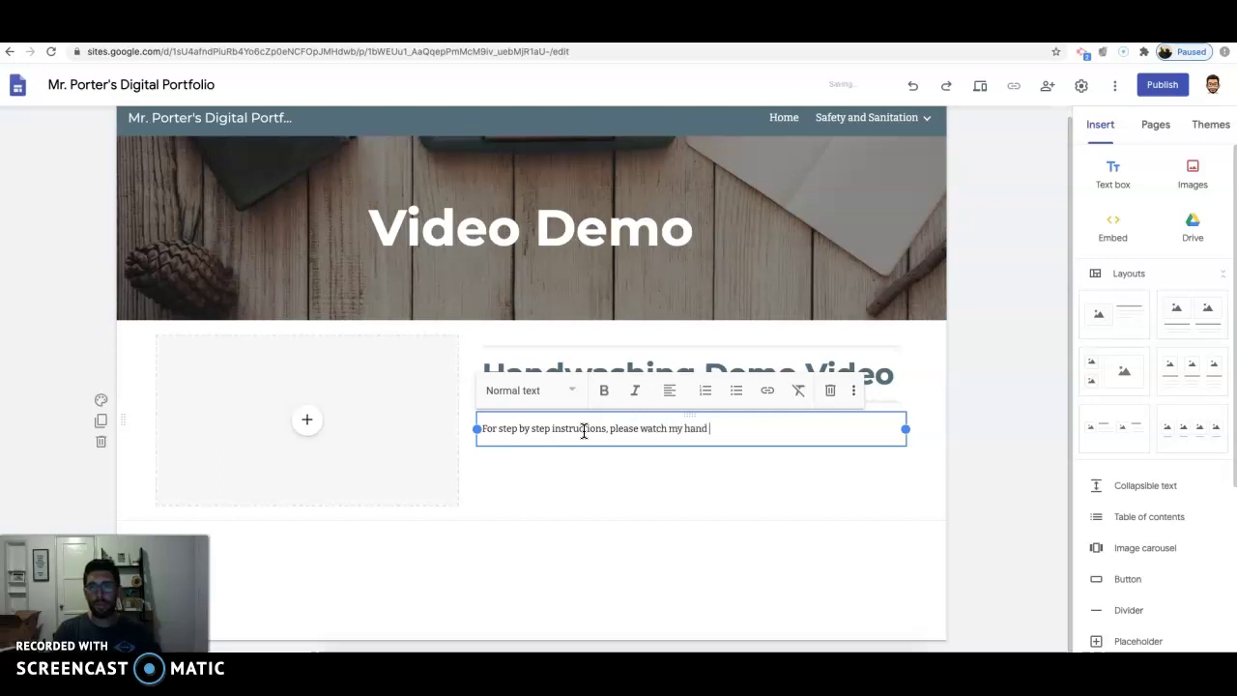
text(ation)
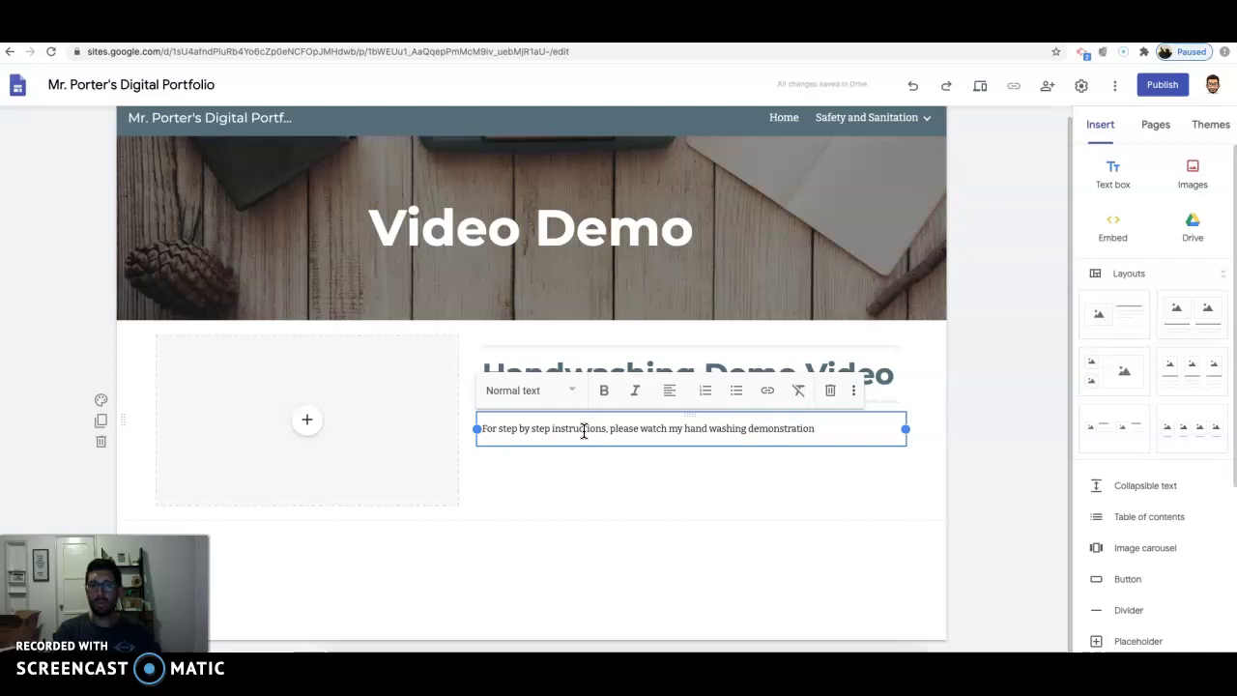
text(.)
click(547, 489)
Step: Open the content source options for the empty placeholder beside the Handwashing Demo Video text
click(306, 419)
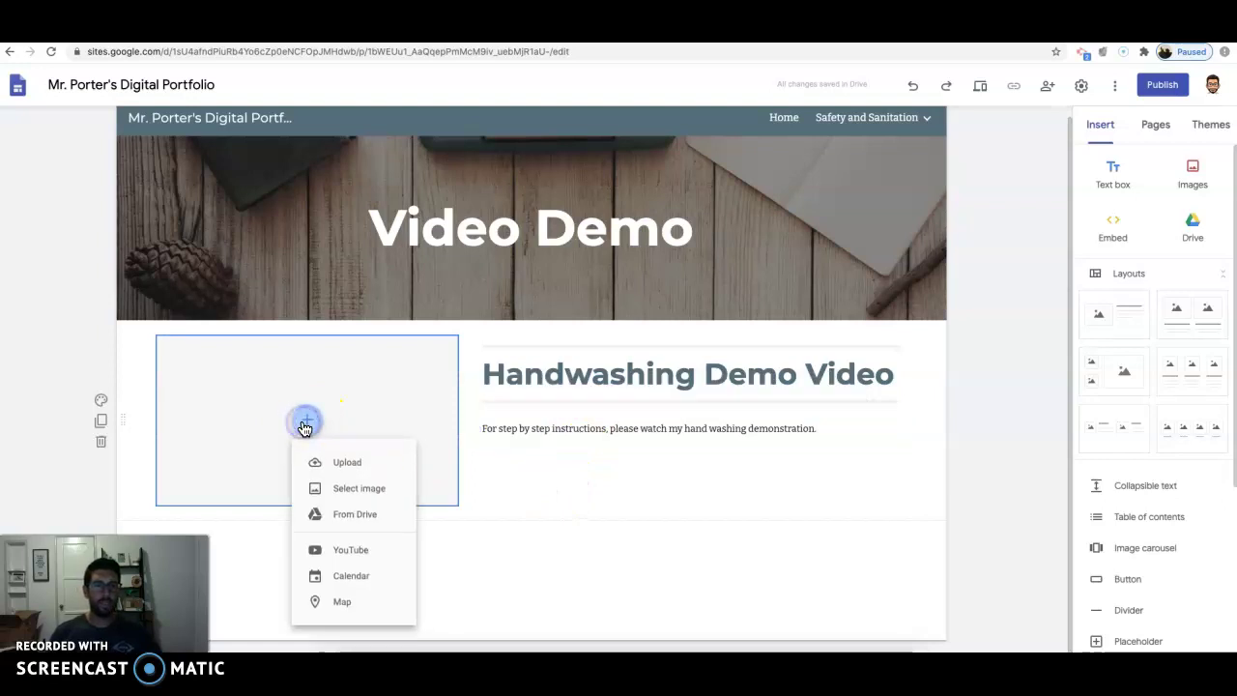